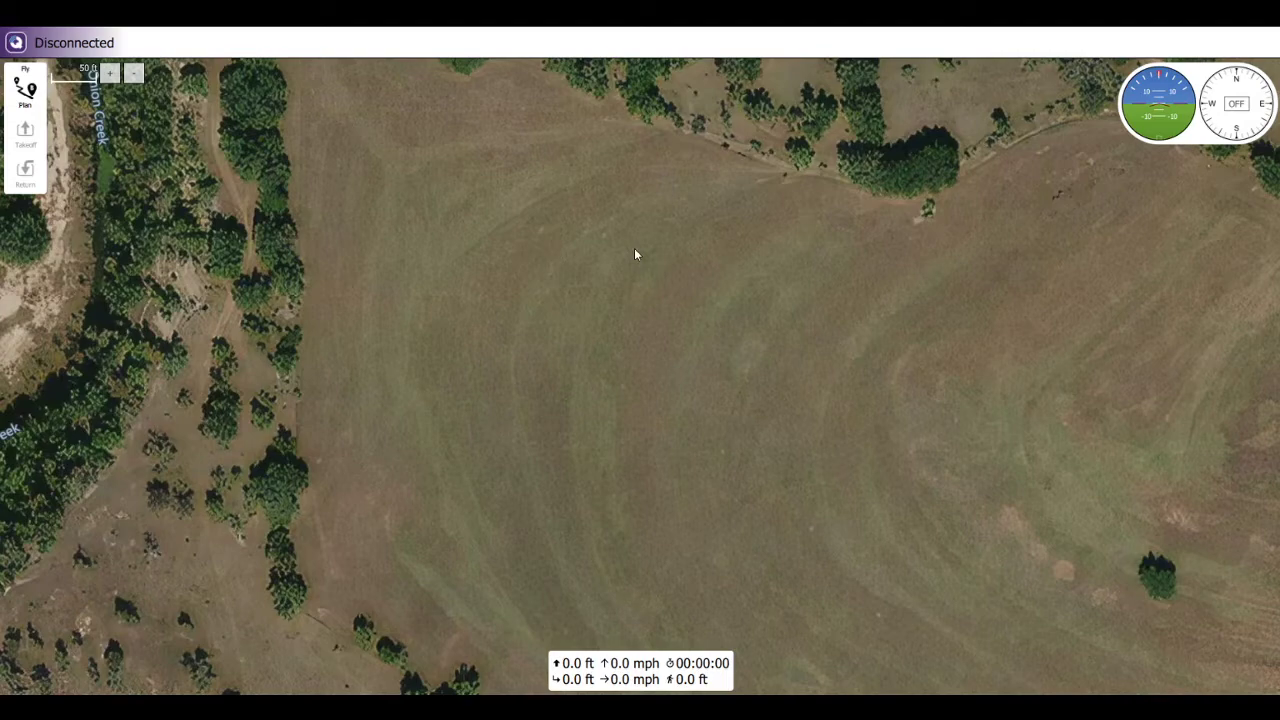
# Step: Switch to mission planning and create a new plan from the Survey template
pyautogui.moveTo(633, 288); pyautogui.dragTo(592, 261)
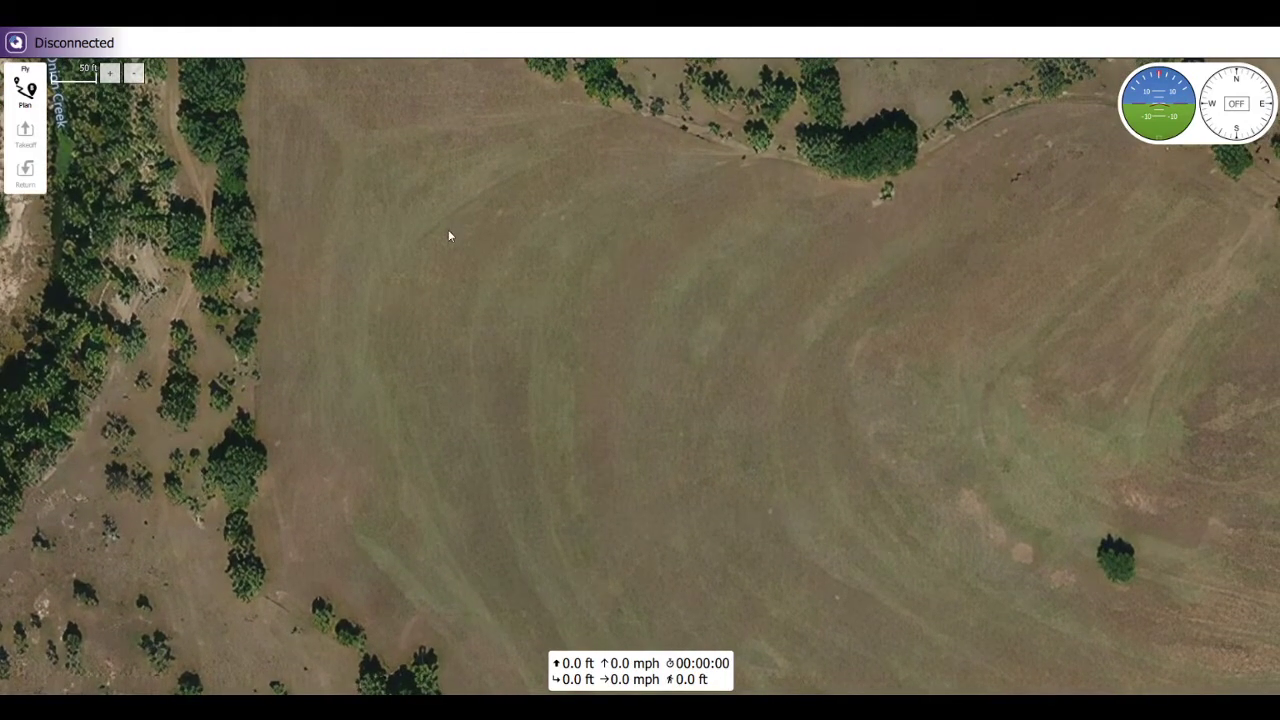
pyautogui.click(27, 92)
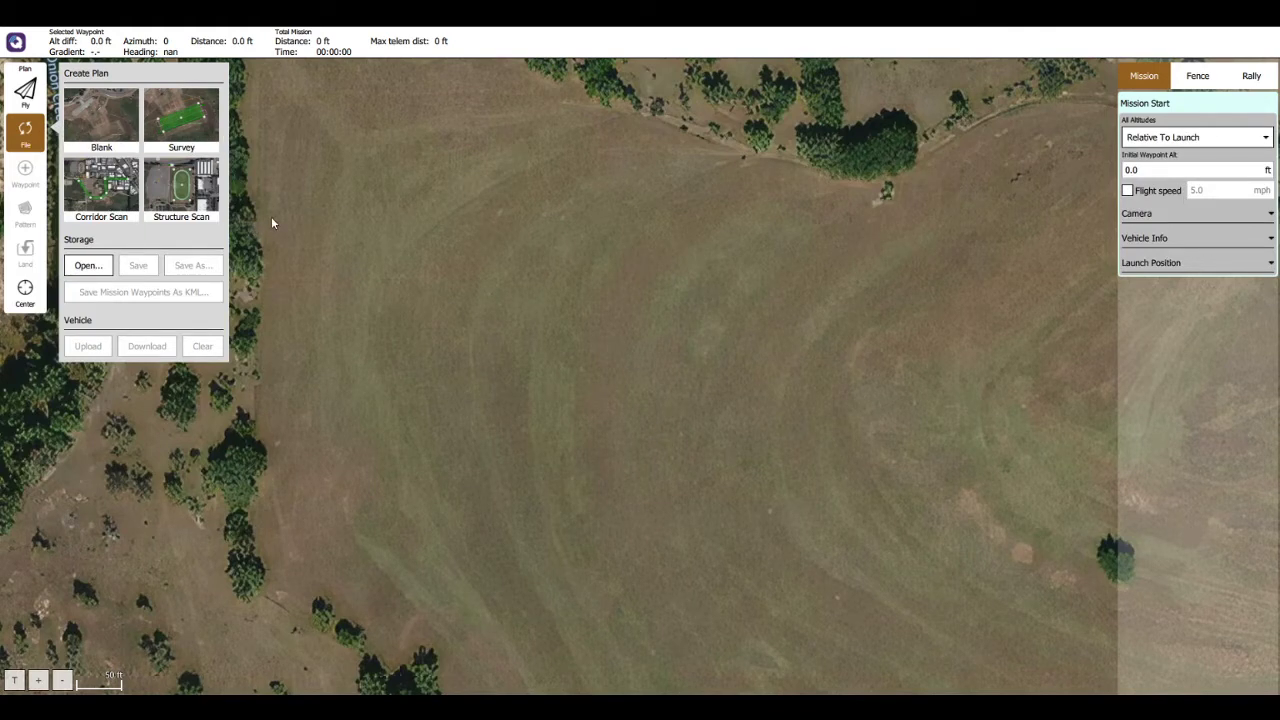
pyautogui.click(103, 124)
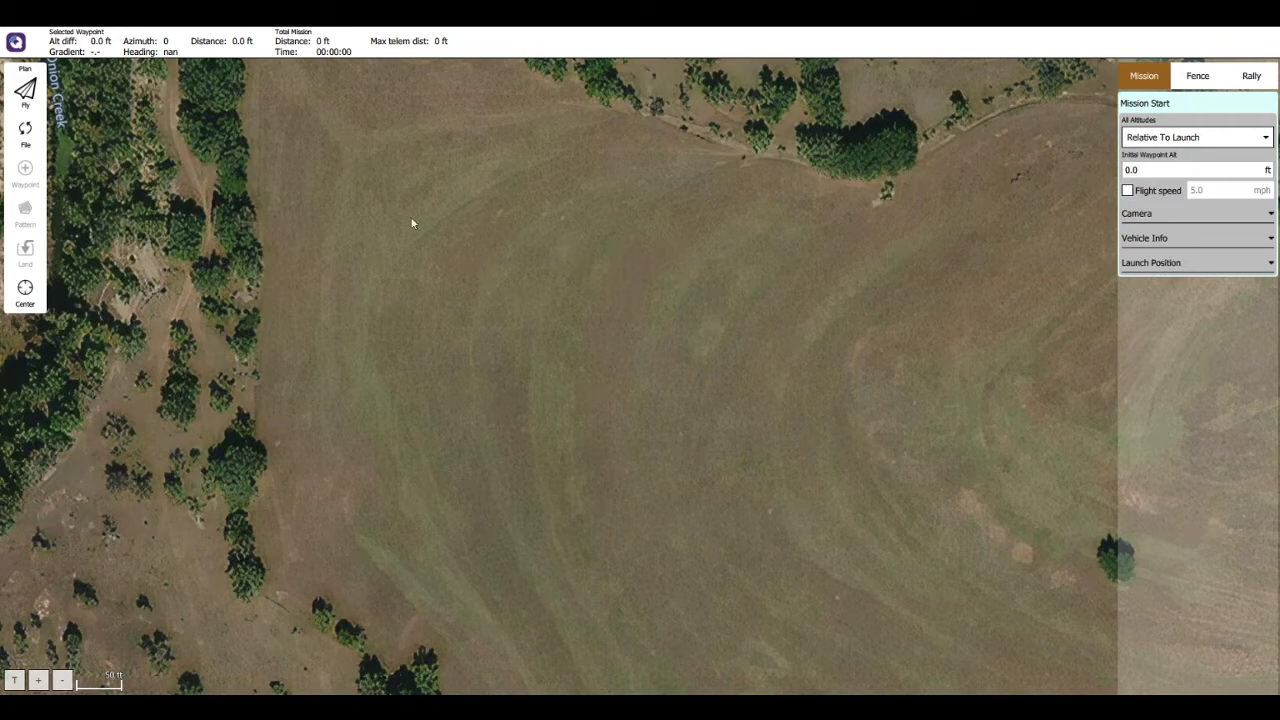
pyautogui.click(24, 134)
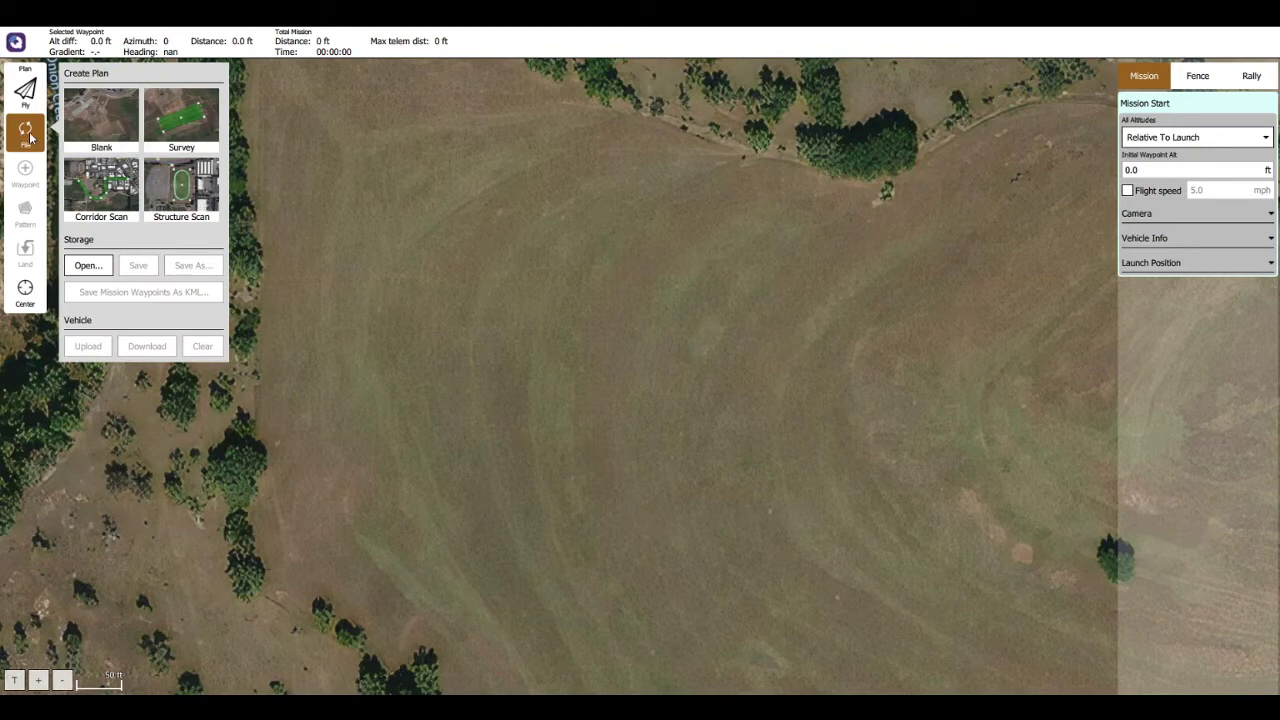
pyautogui.click(185, 132)
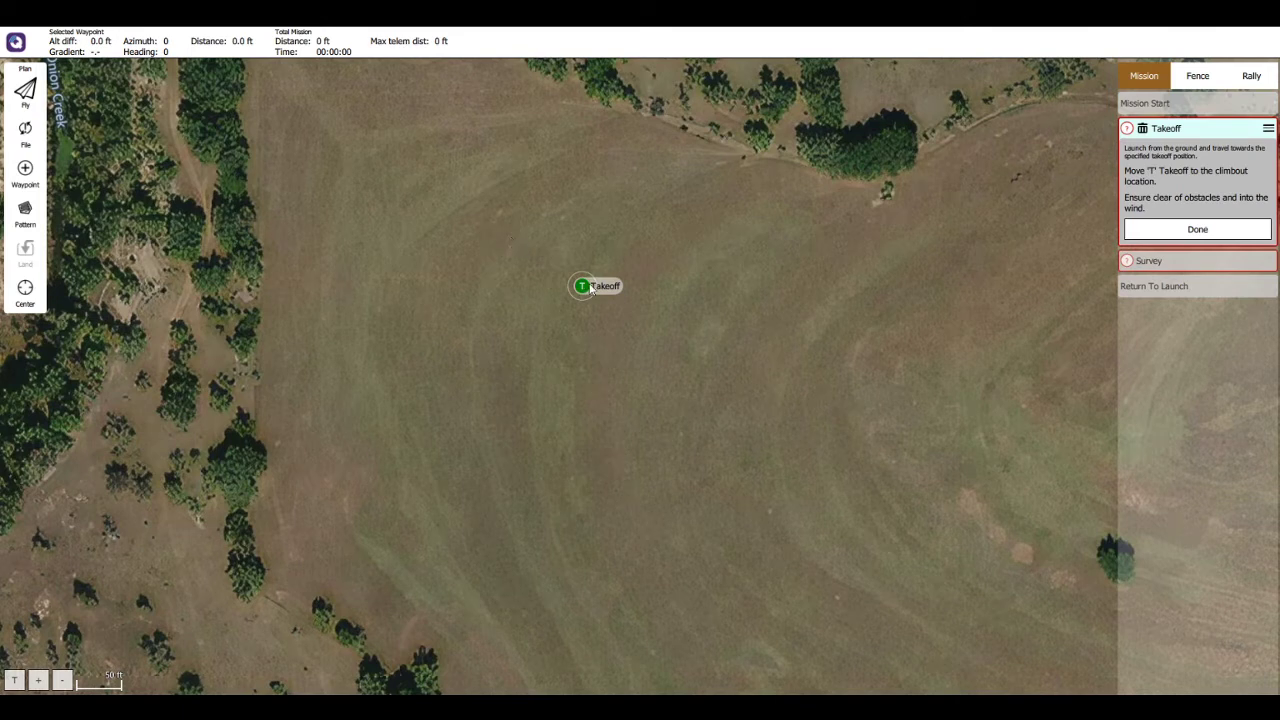
# Step: Position the takeoff point in the middle of the open field and accept its location
pyautogui.moveTo(583, 290)
pyautogui.mouseDown()
pyautogui.moveTo(634, 381)
pyautogui.moveTo(631, 432)
pyautogui.mouseUp()
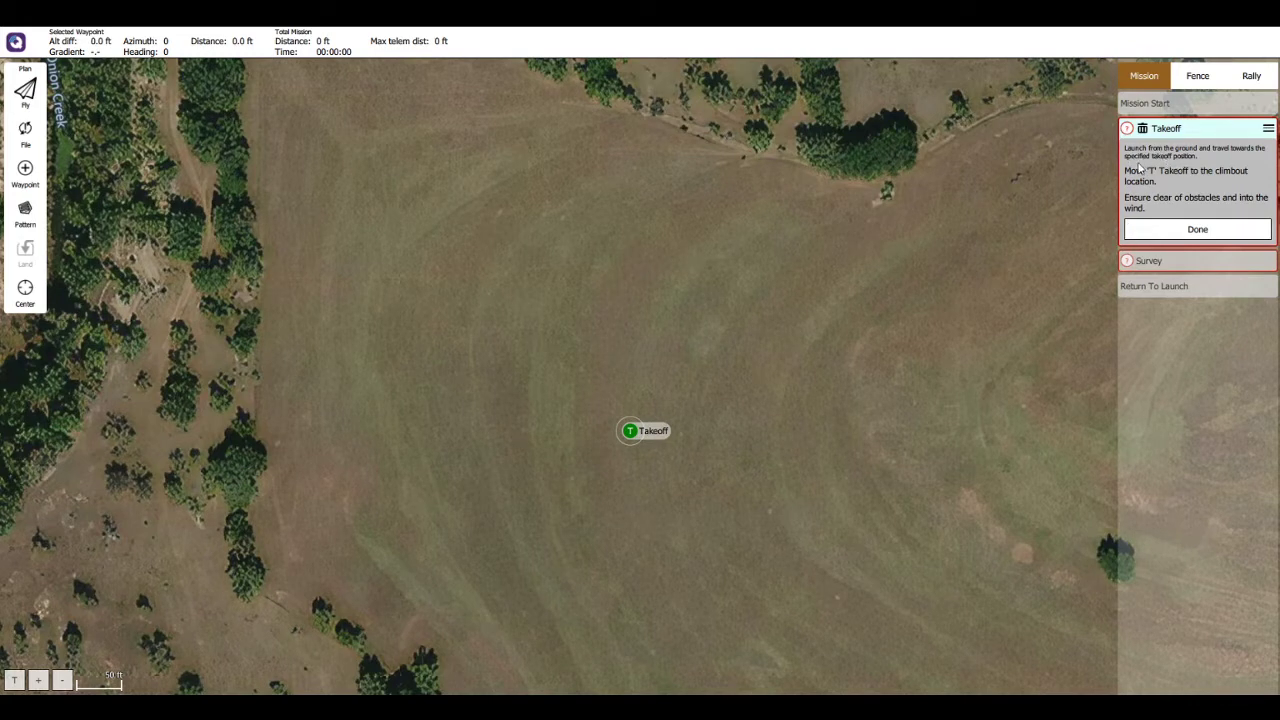
pyautogui.moveTo(630, 433)
pyautogui.mouseDown()
pyautogui.moveTo(647, 398)
pyautogui.moveTo(878, 157)
pyautogui.moveTo(830, 152)
pyautogui.moveTo(858, 160)
pyautogui.moveTo(640, 423)
pyautogui.moveTo(617, 425)
pyautogui.moveTo(797, 192)
pyautogui.moveTo(602, 336)
pyautogui.moveTo(796, 243)
pyautogui.moveTo(667, 303)
pyautogui.moveTo(630, 389)
pyautogui.moveTo(639, 398)
pyautogui.mouseUp()
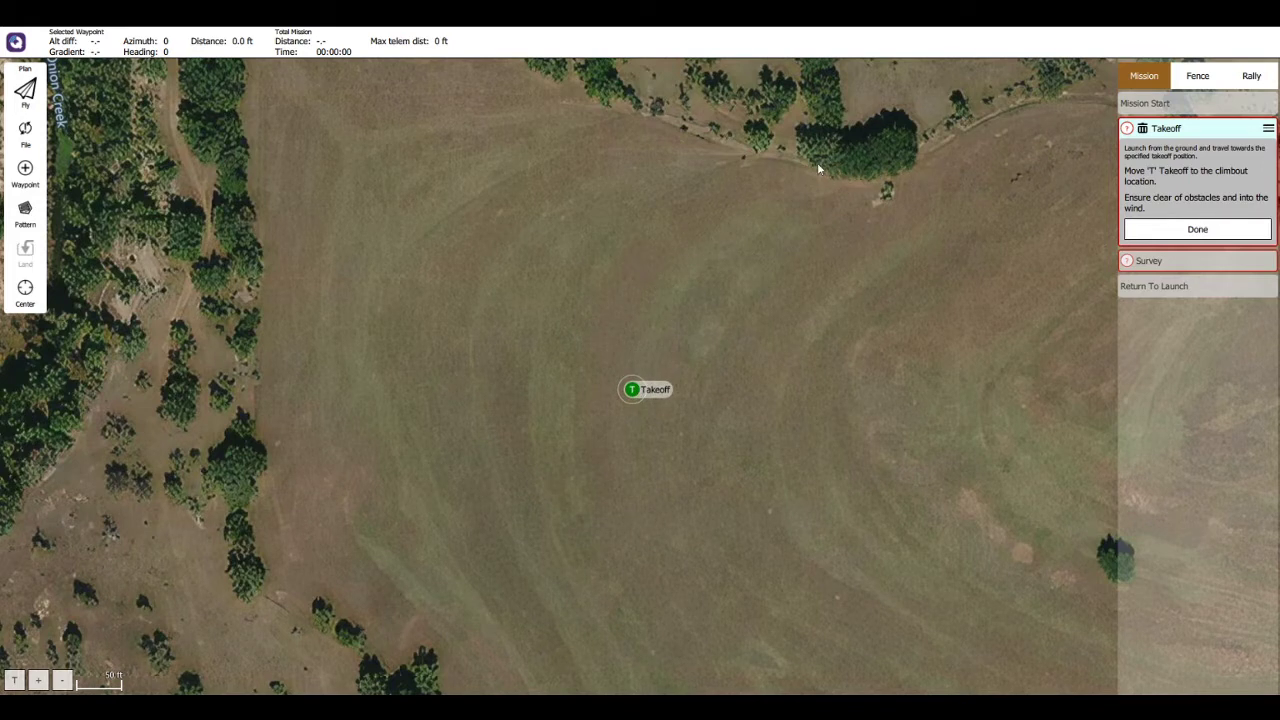
pyautogui.click(1206, 232)
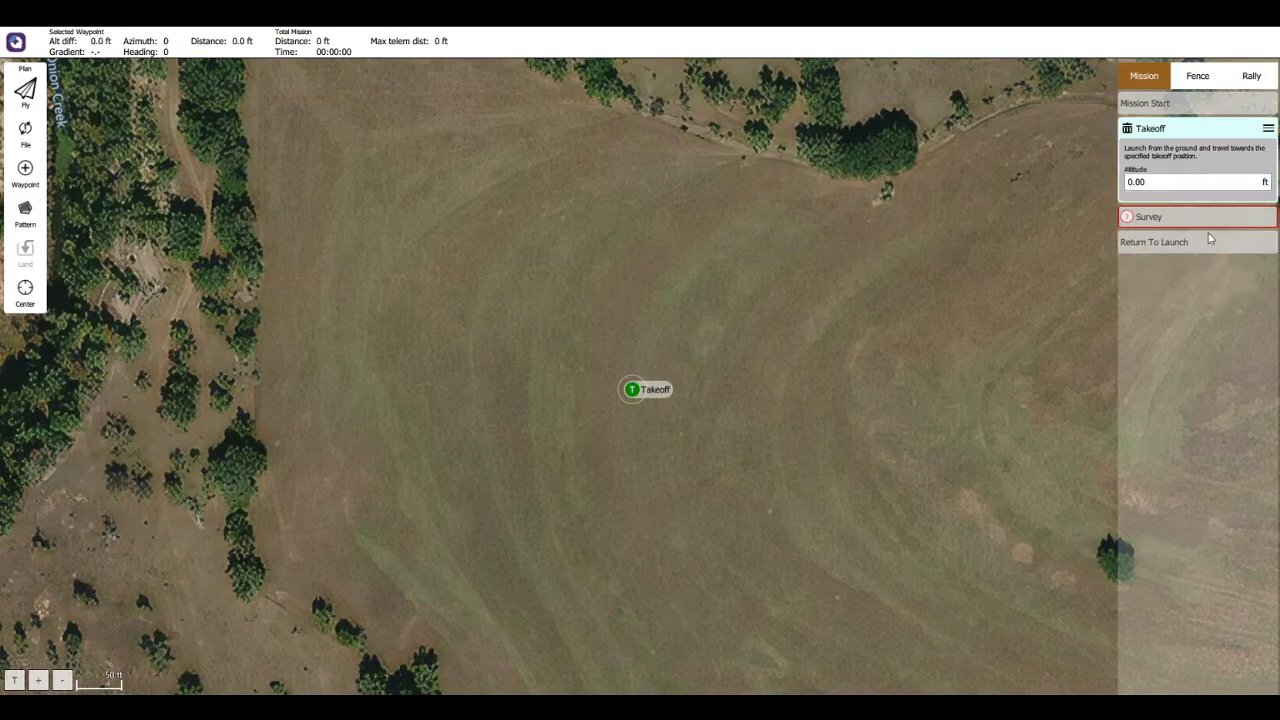
# Step: Delete the Survey item from the mission, keeping the takeoff and Return To Launch items
pyautogui.click(1164, 182)
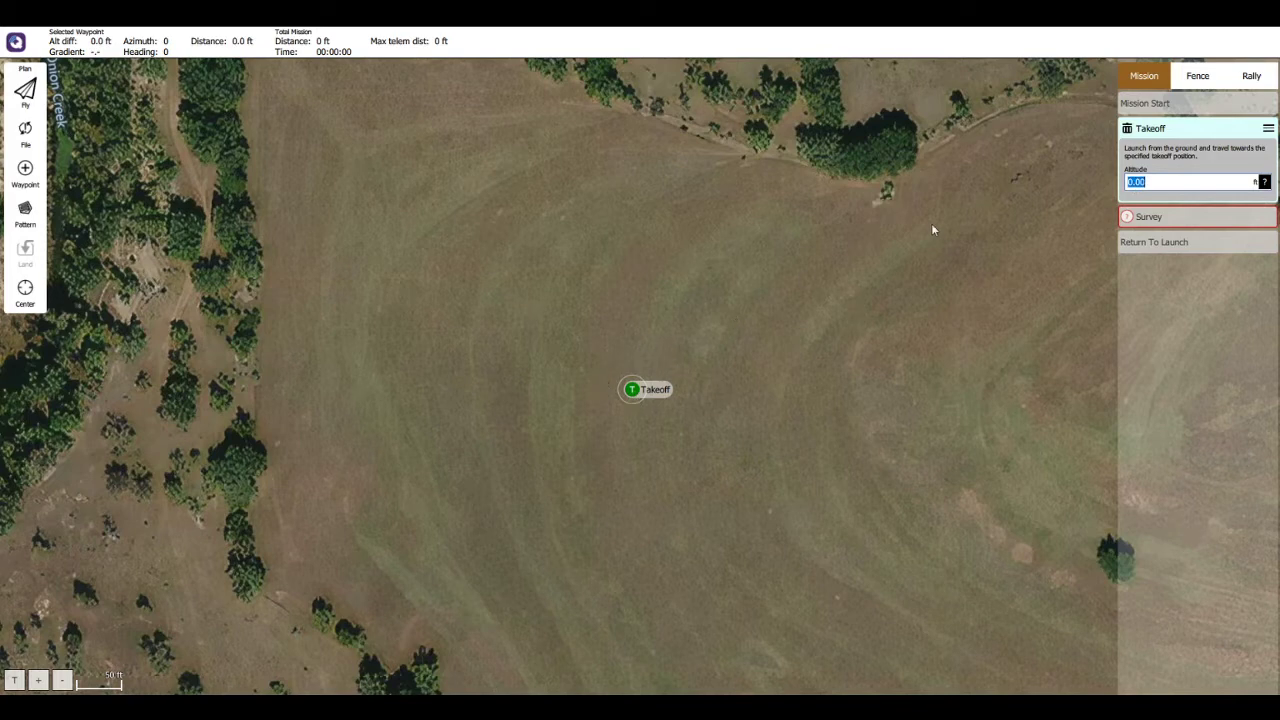
pyautogui.click(1154, 181)
pyautogui.click(1166, 219)
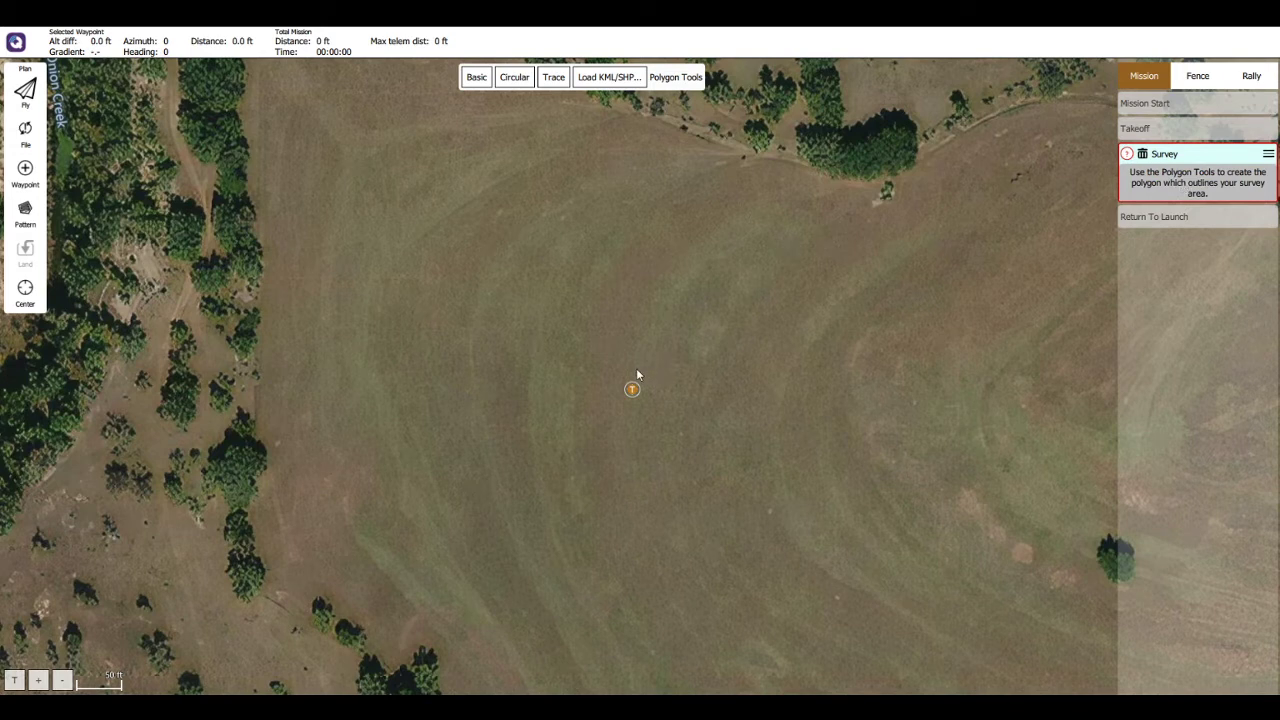
pyautogui.click(1143, 155)
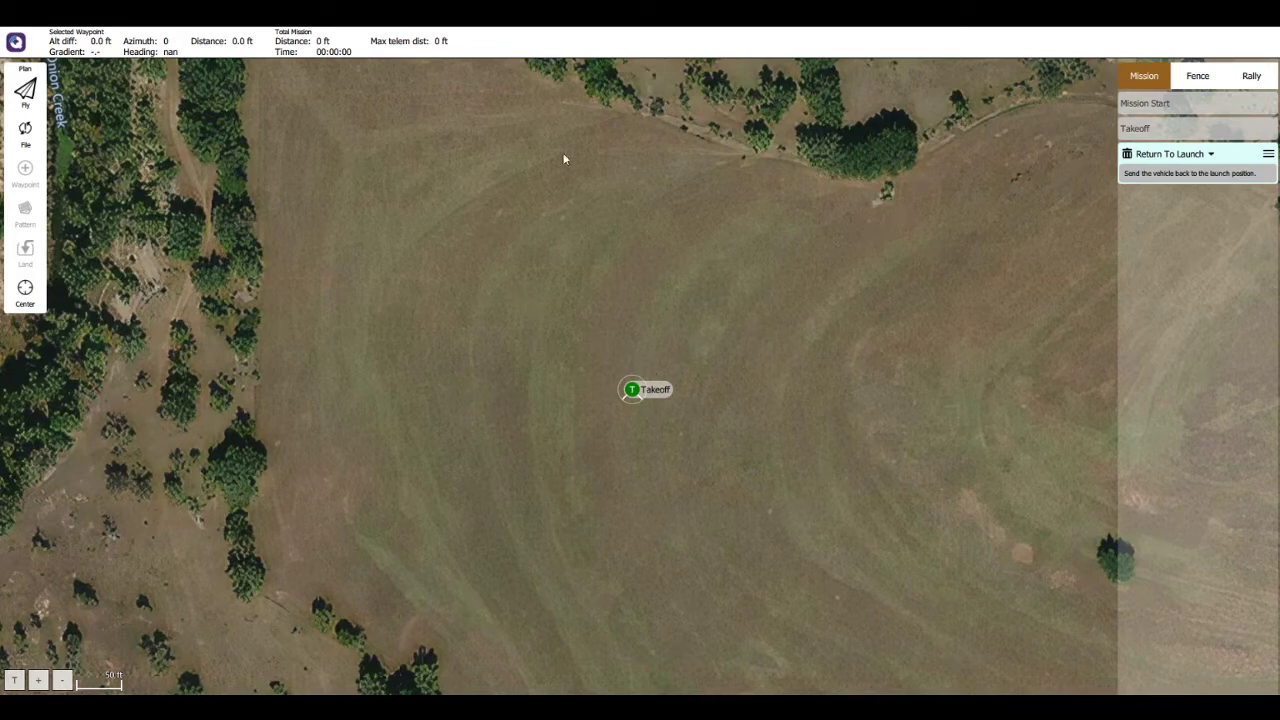
# Step: Add three waypoints after the takeoff: one to its west, one to its north and one to its northwest, forming a crossing path
pyautogui.click(652, 396)
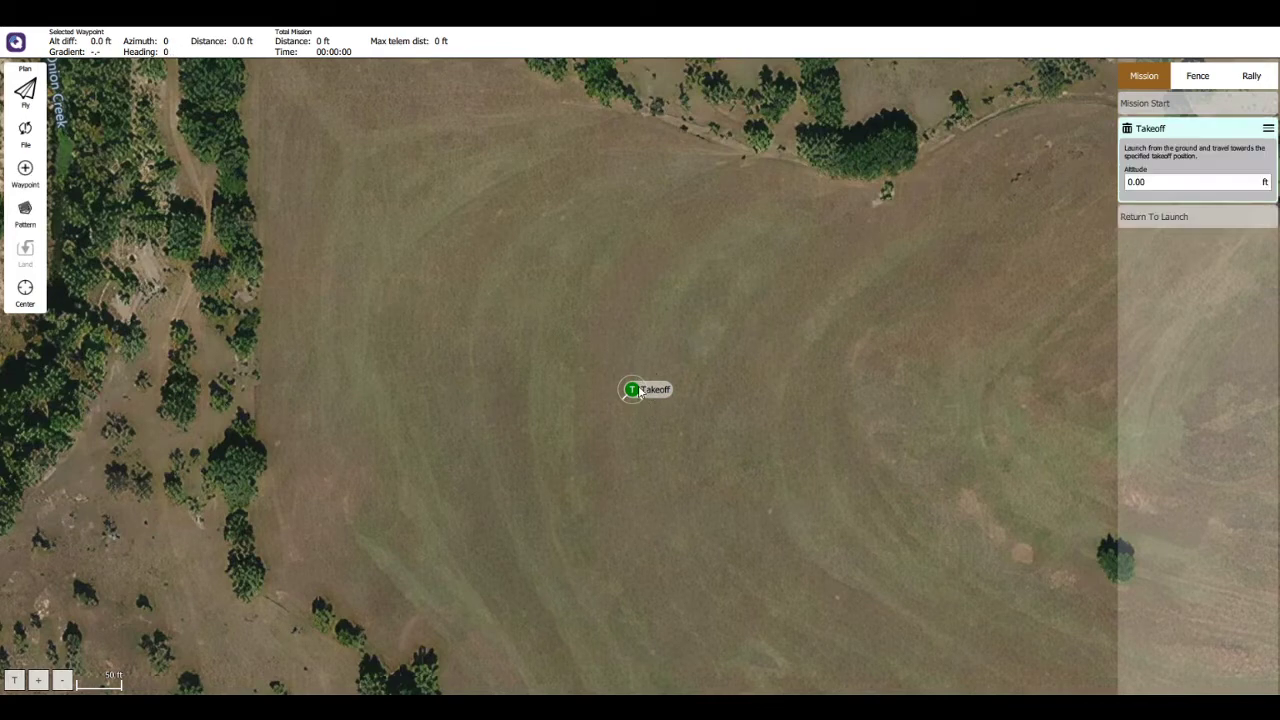
pyautogui.click(31, 178)
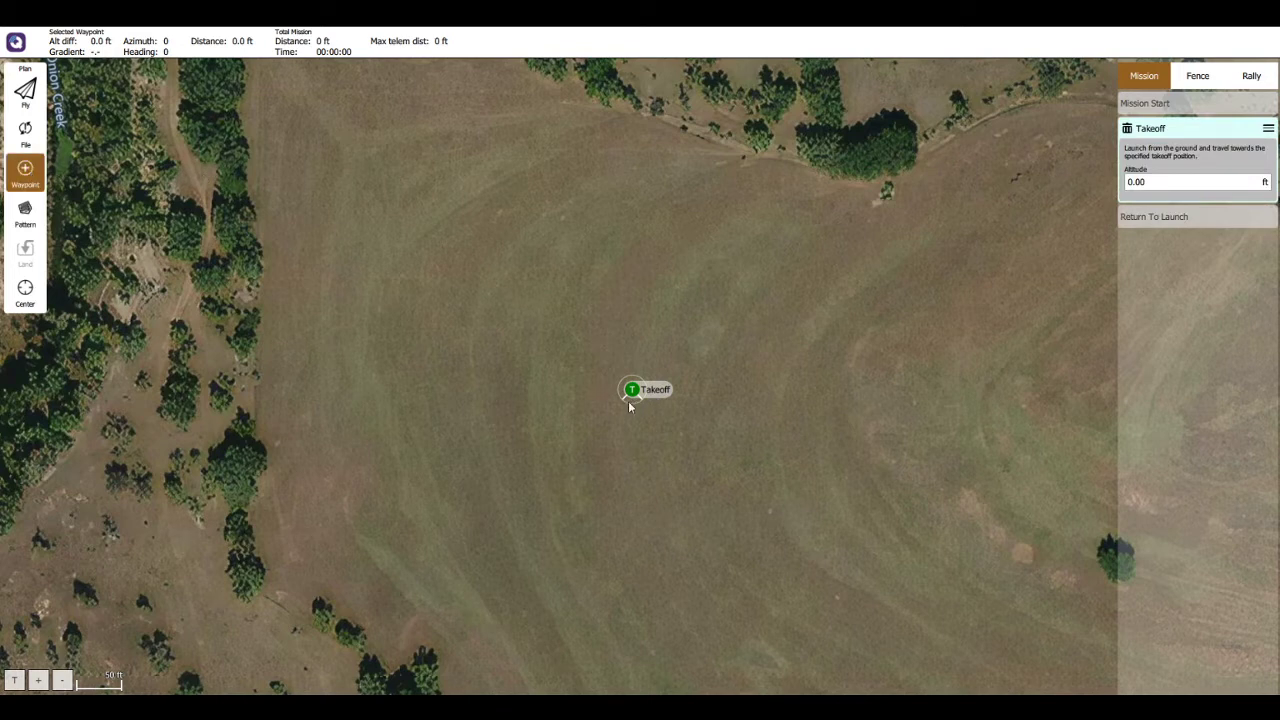
pyautogui.click(536, 393)
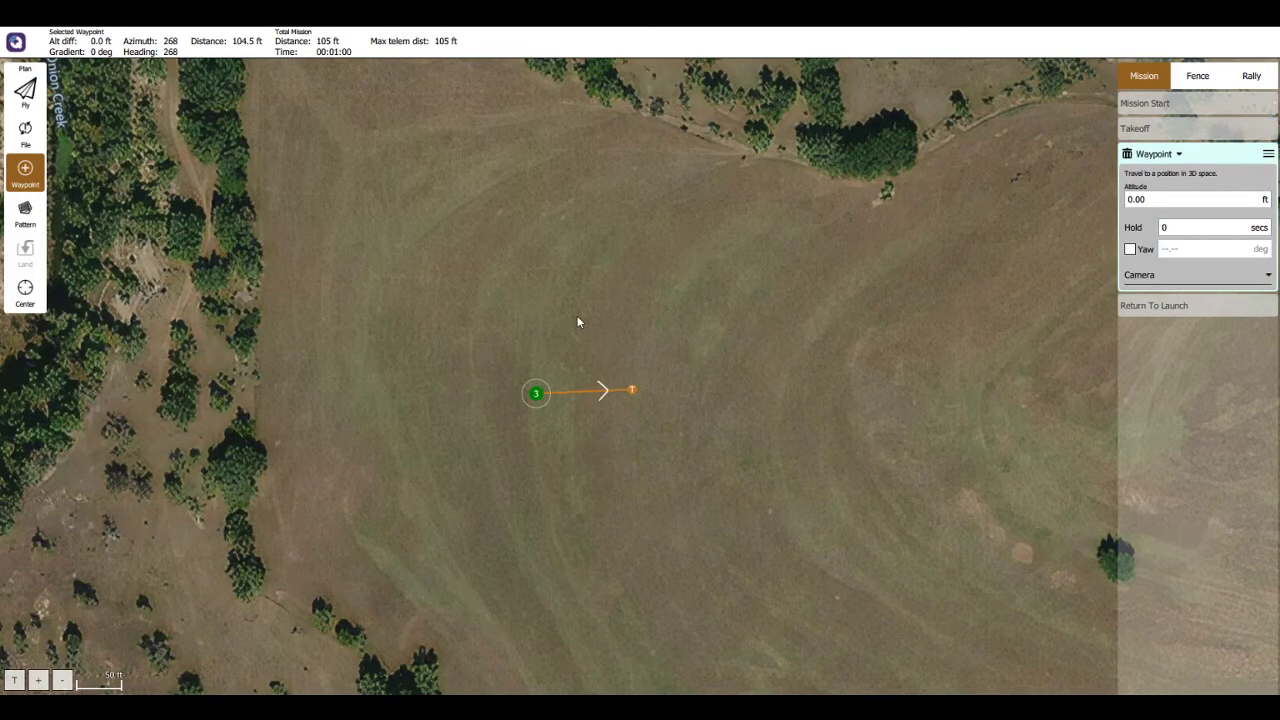
pyautogui.click(626, 272)
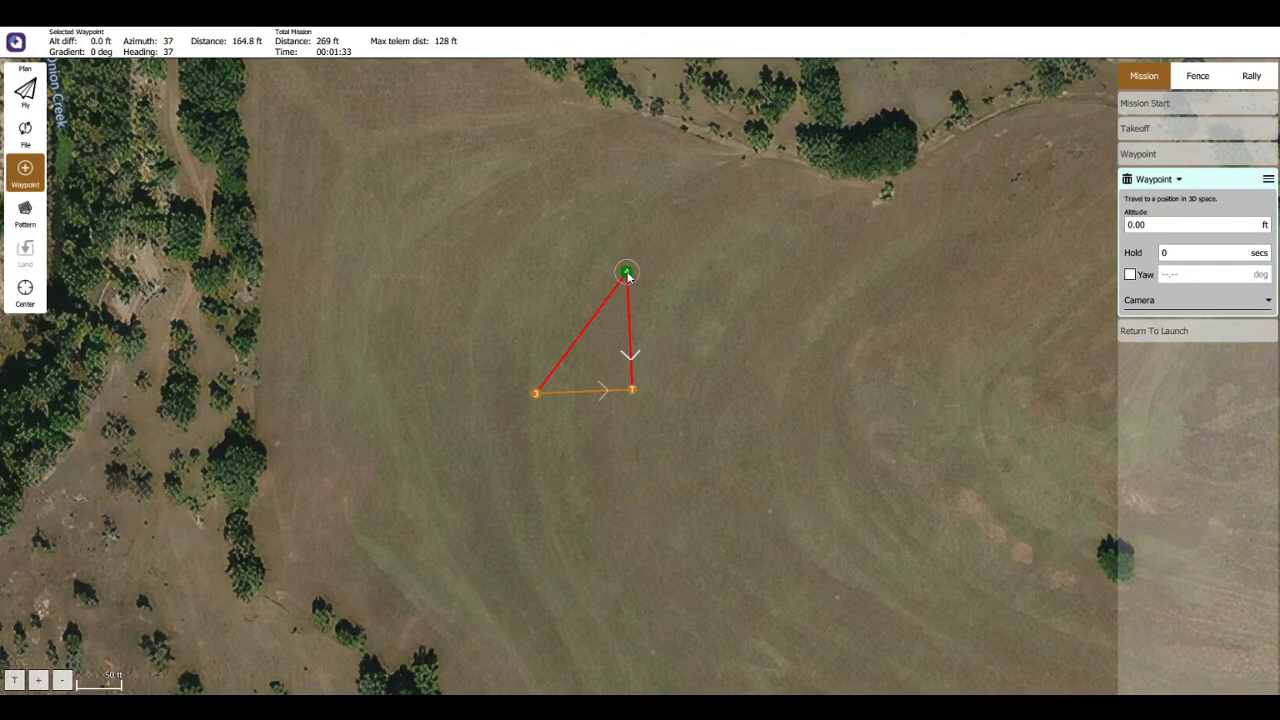
pyautogui.moveTo(627, 277)
pyautogui.mouseDown()
pyautogui.moveTo(600, 412)
pyautogui.moveTo(600, 497)
pyautogui.moveTo(629, 279)
pyautogui.mouseUp()
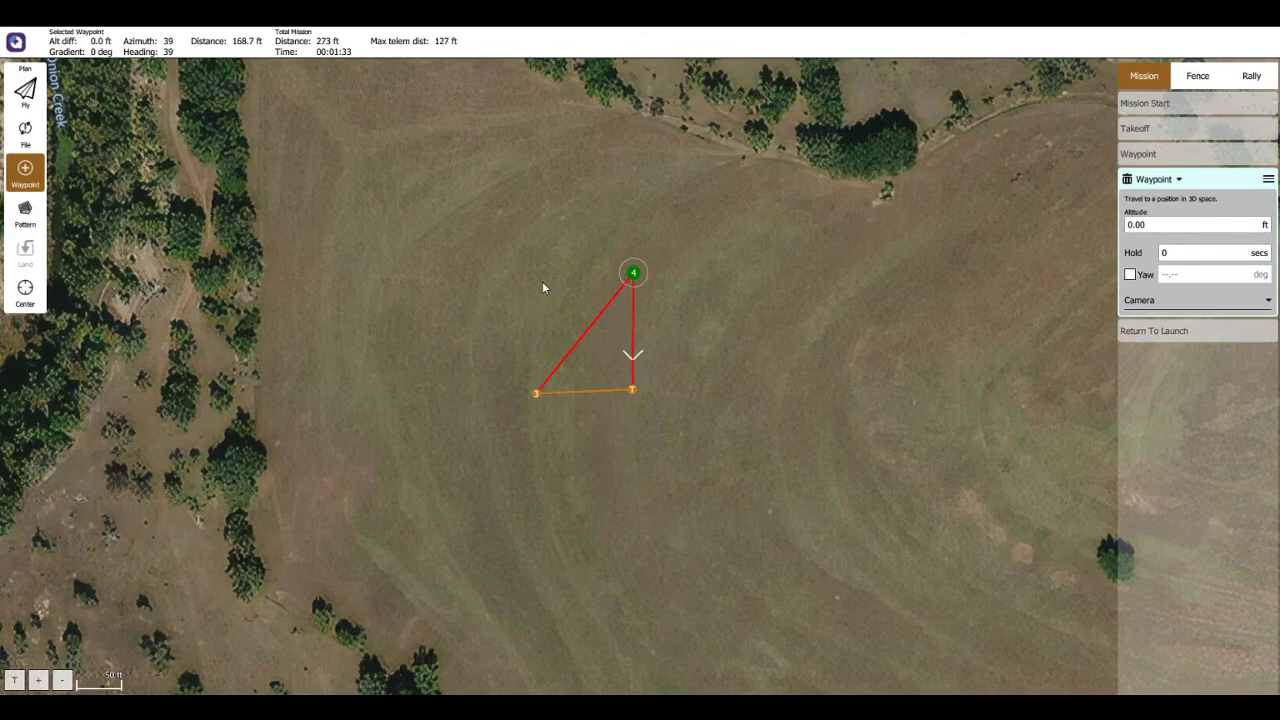
pyautogui.click(534, 280)
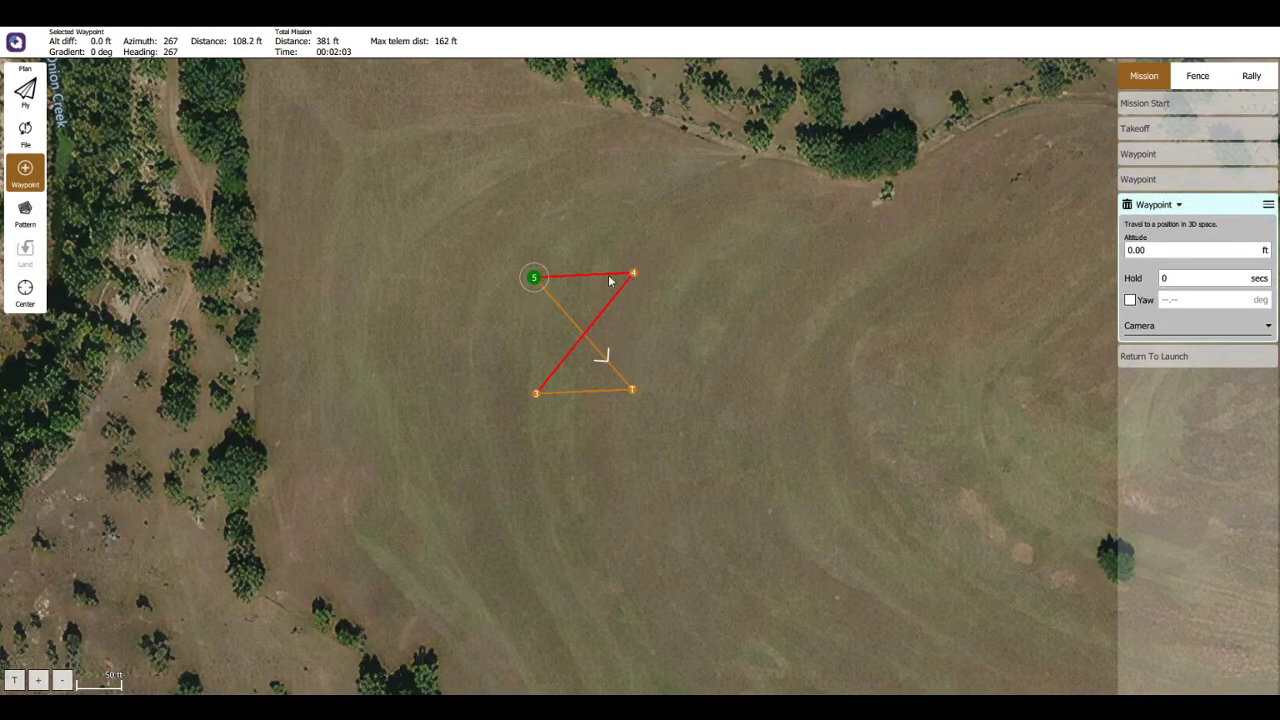
# Step: Spread the four corner points outward and insert a waypoint south of the leg between the takeoff and the first waypoint
pyautogui.moveTo(535, 277); pyautogui.dragTo(511, 257)
pyautogui.moveTo(633, 272); pyautogui.dragTo(638, 258)
pyautogui.moveTo(632, 389); pyautogui.dragTo(646, 411)
pyautogui.moveTo(538, 400)
pyautogui.mouseDown()
pyautogui.moveTo(528, 429)
pyautogui.moveTo(587, 435)
pyautogui.moveTo(590, 493)
pyautogui.mouseUp()
pyautogui.click(585, 418)
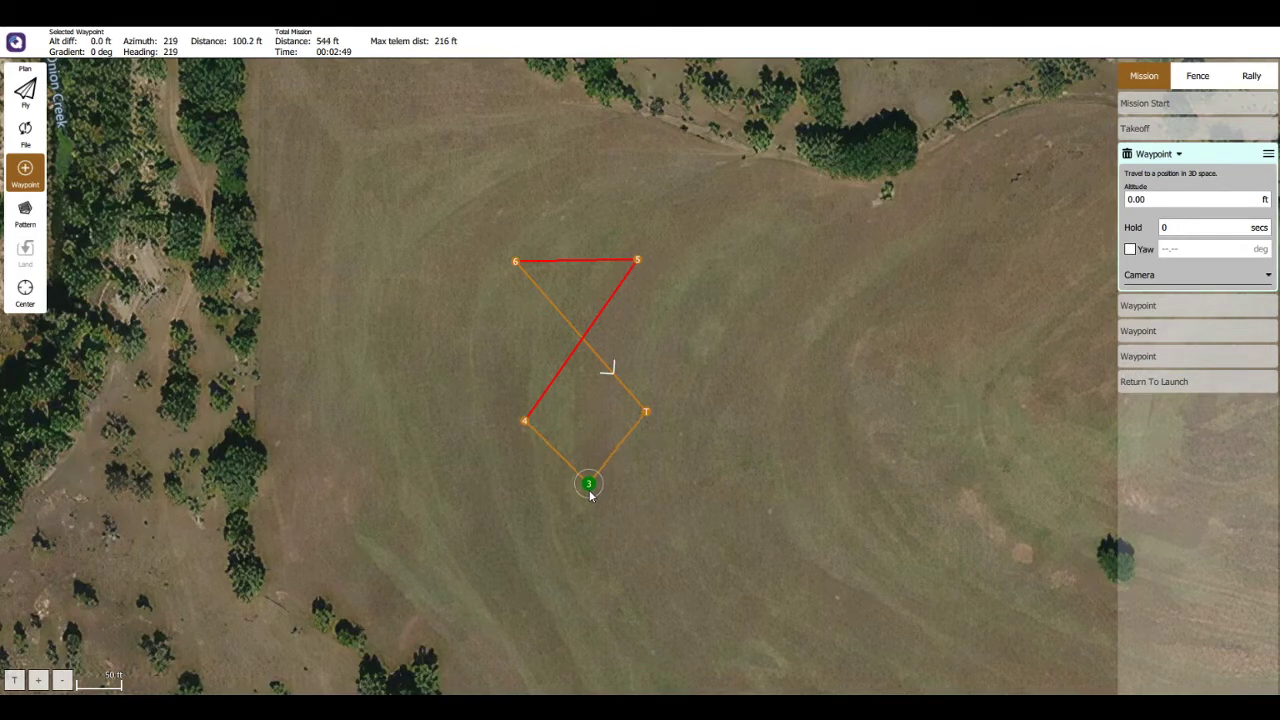
# Step: Insert a waypoint in the leg between the two northern waypoints and move it north to close the figure-eight loop
pyautogui.click(517, 264)
pyautogui.click(576, 261)
pyautogui.moveTo(574, 262); pyautogui.dragTo(576, 201)
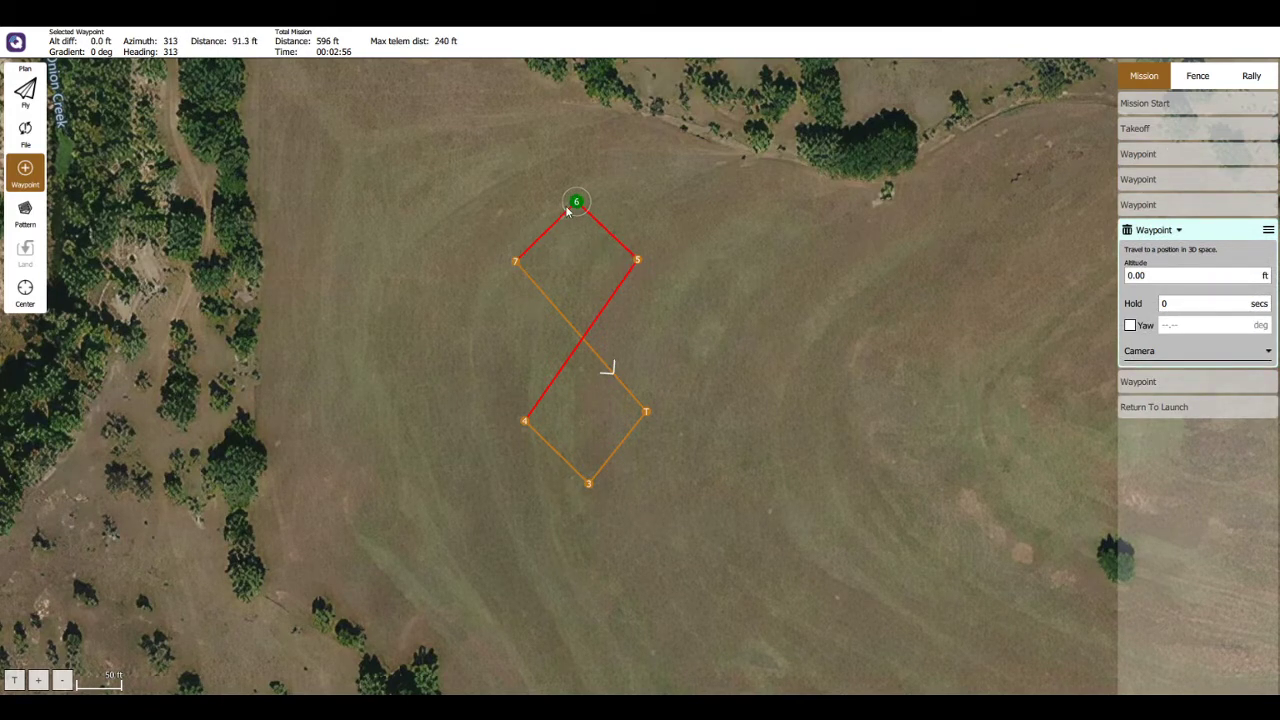
pyautogui.click(656, 276)
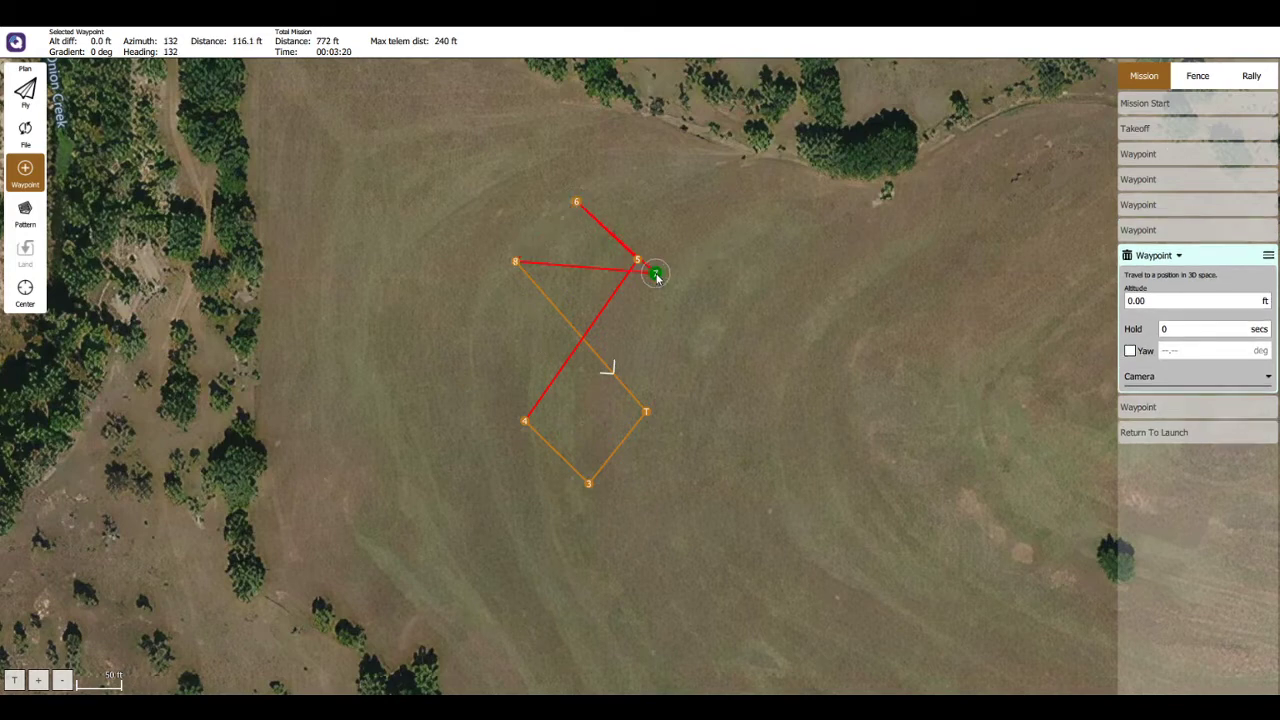
pyautogui.moveTo(660, 284); pyautogui.dragTo(668, 332)
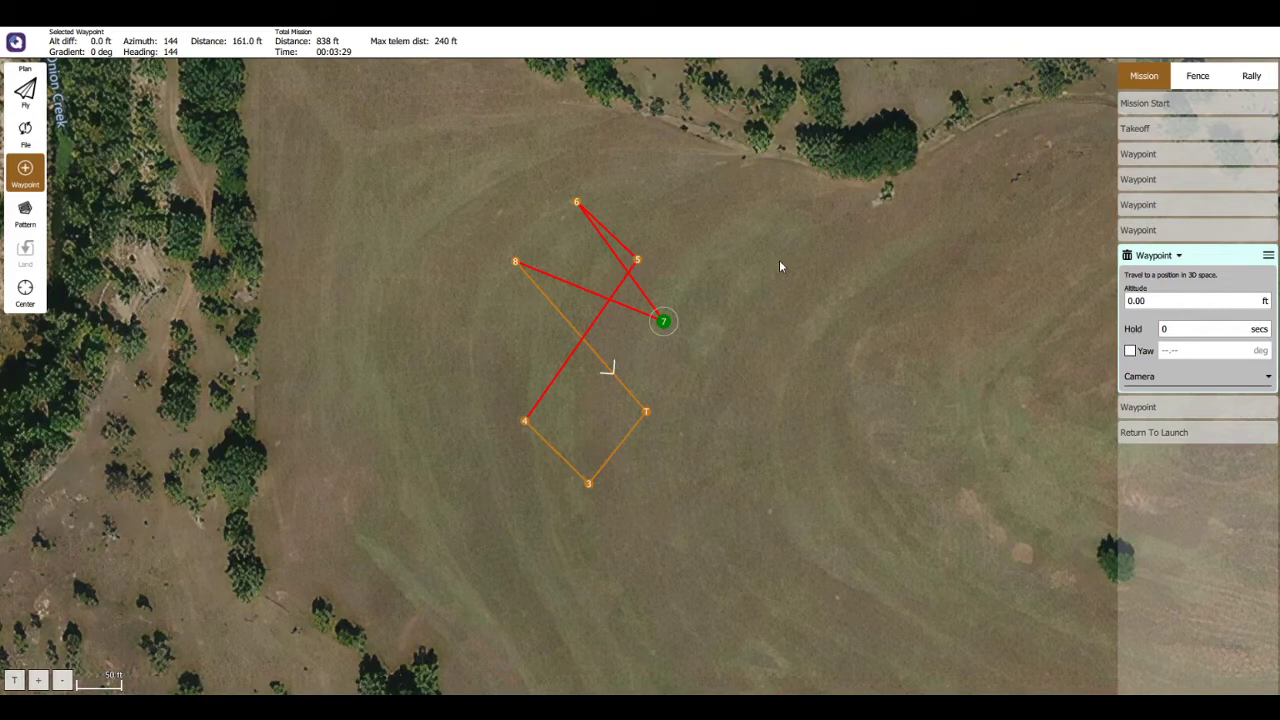
pyautogui.click(1127, 257)
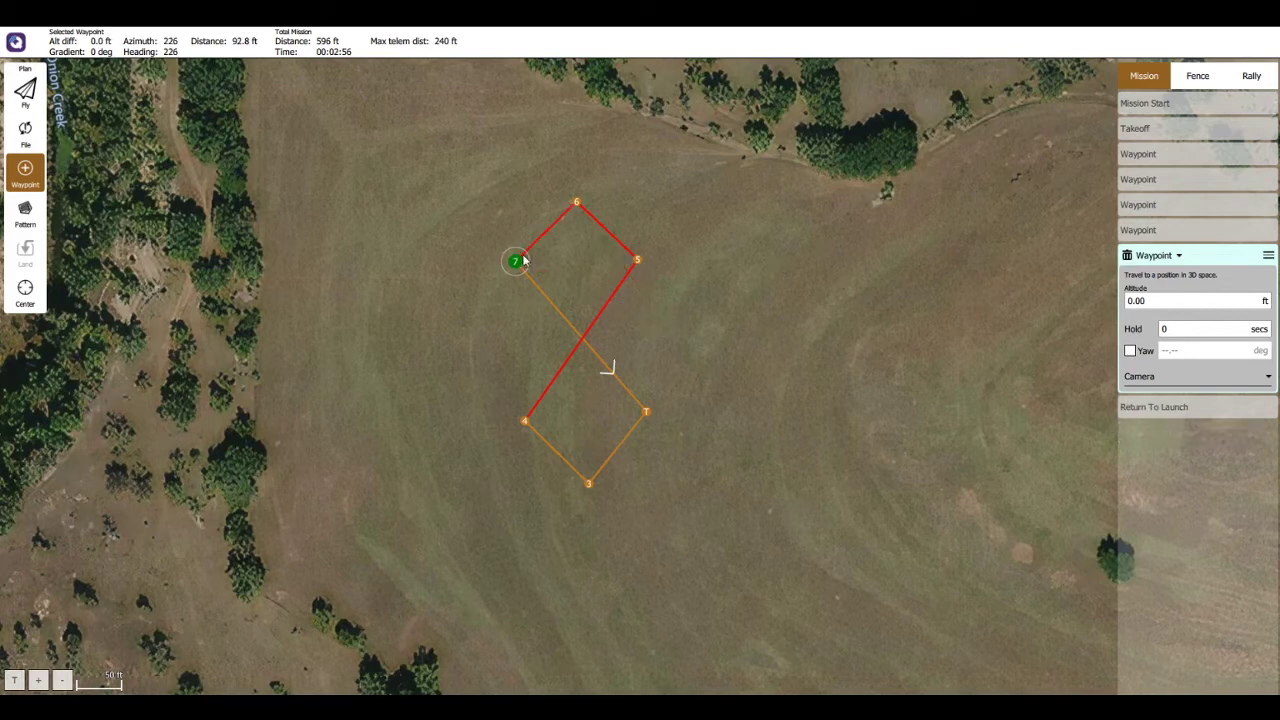
# Step: Stop adding waypoints and enable a flight speed of 5.0 mph in the Mission Start settings
pyautogui.click(25, 176)
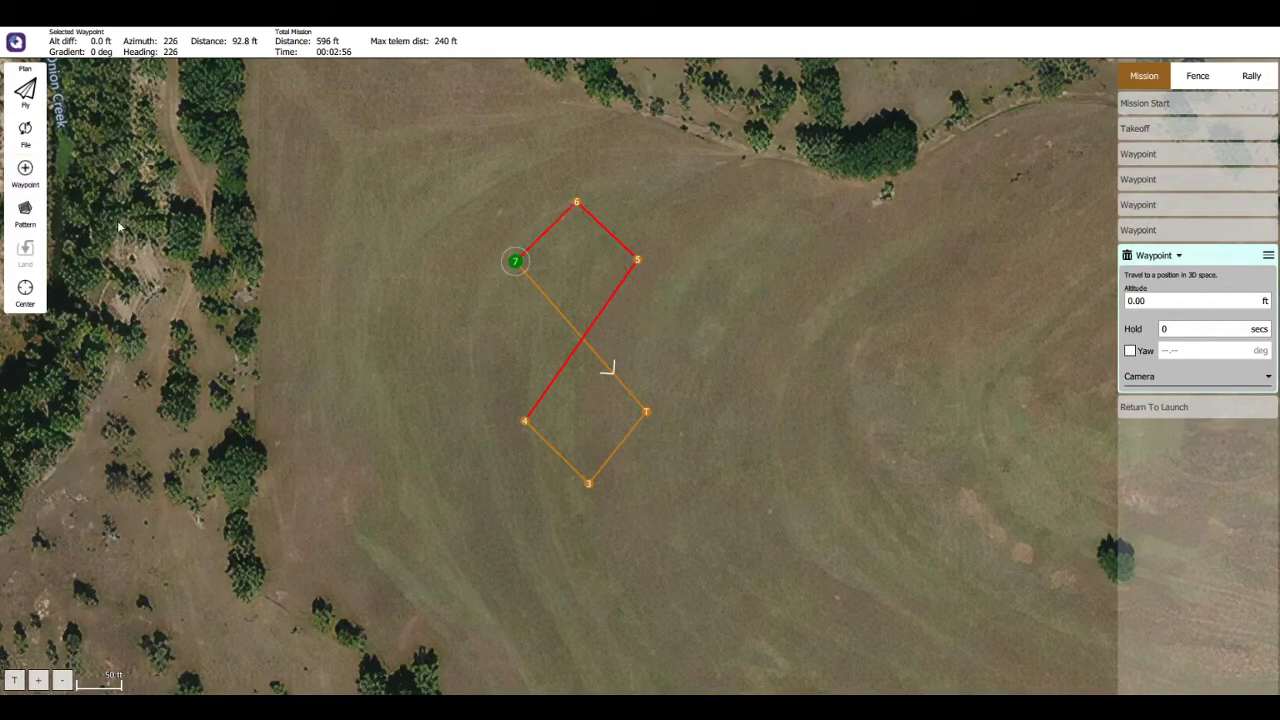
pyautogui.moveTo(289, 226); pyautogui.dragTo(432, 324)
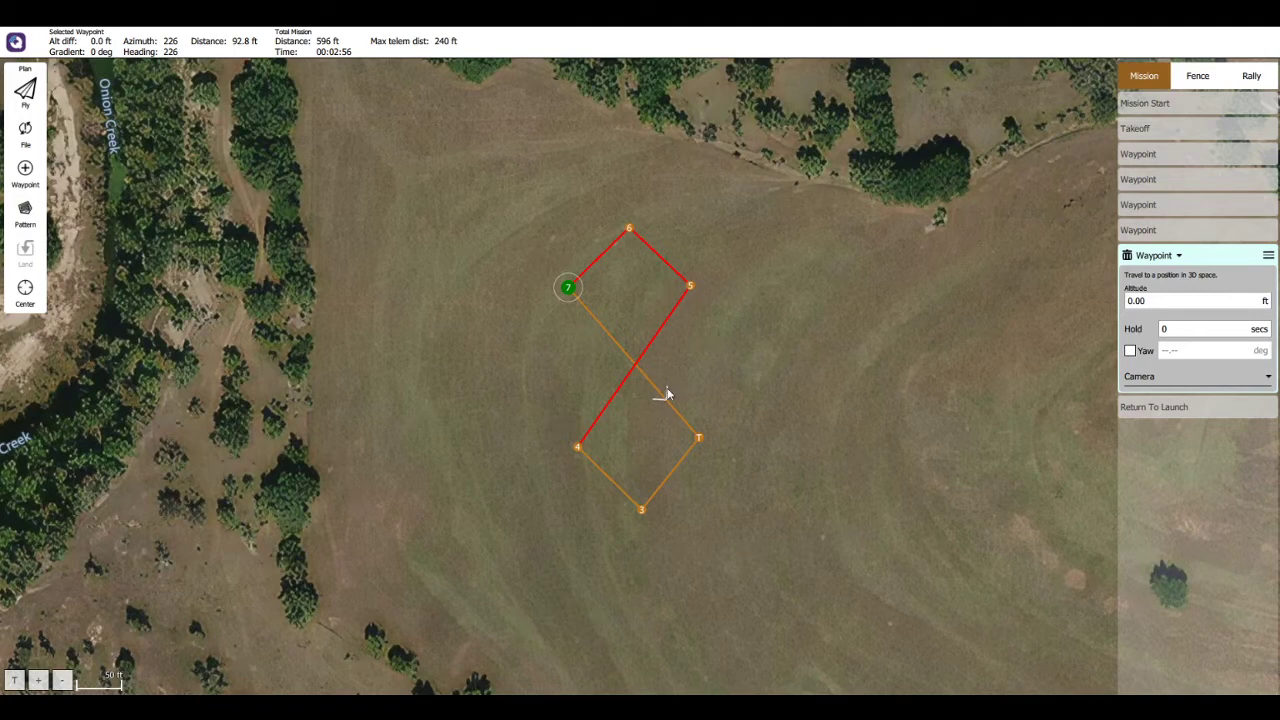
pyautogui.click(699, 438)
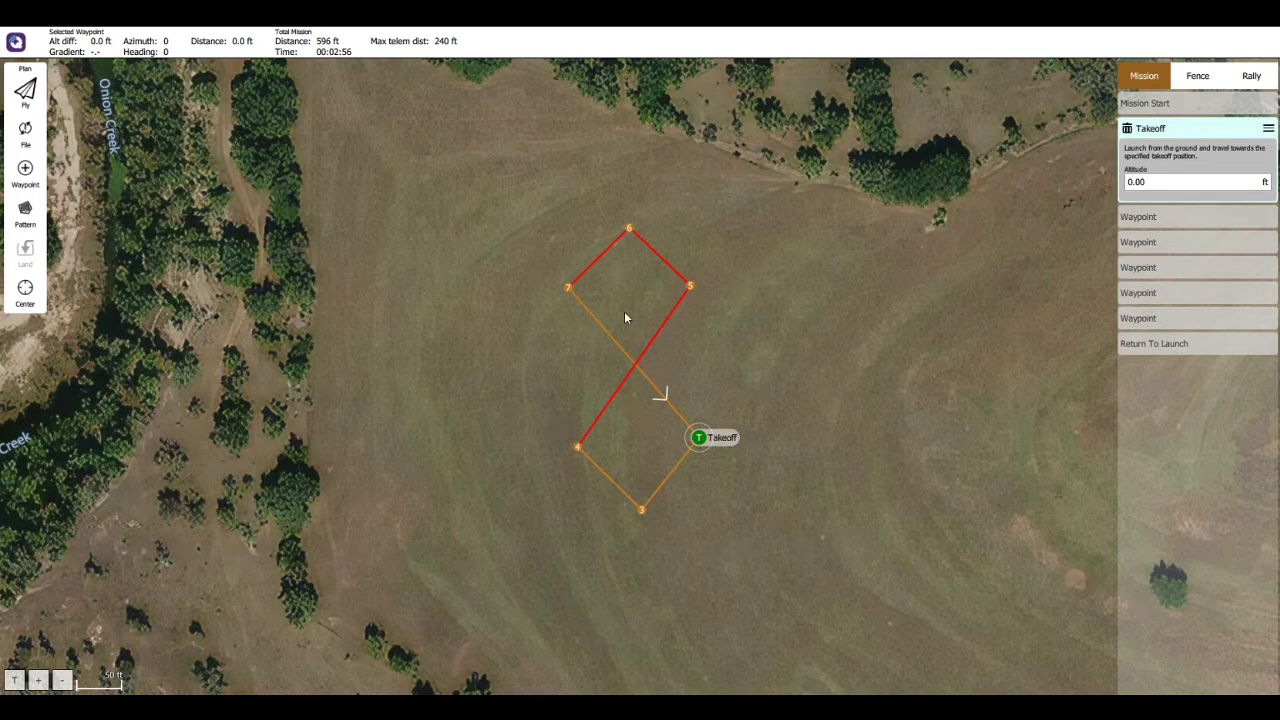
pyautogui.click(1168, 106)
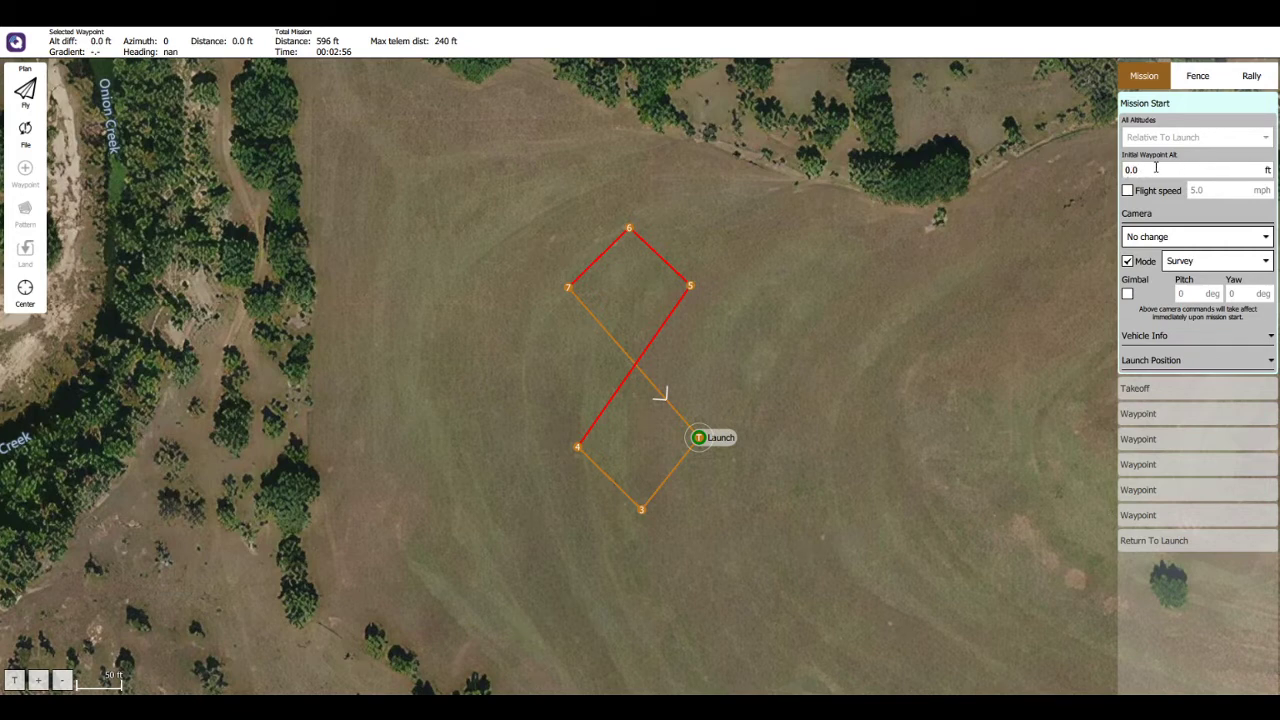
pyautogui.click(1128, 190)
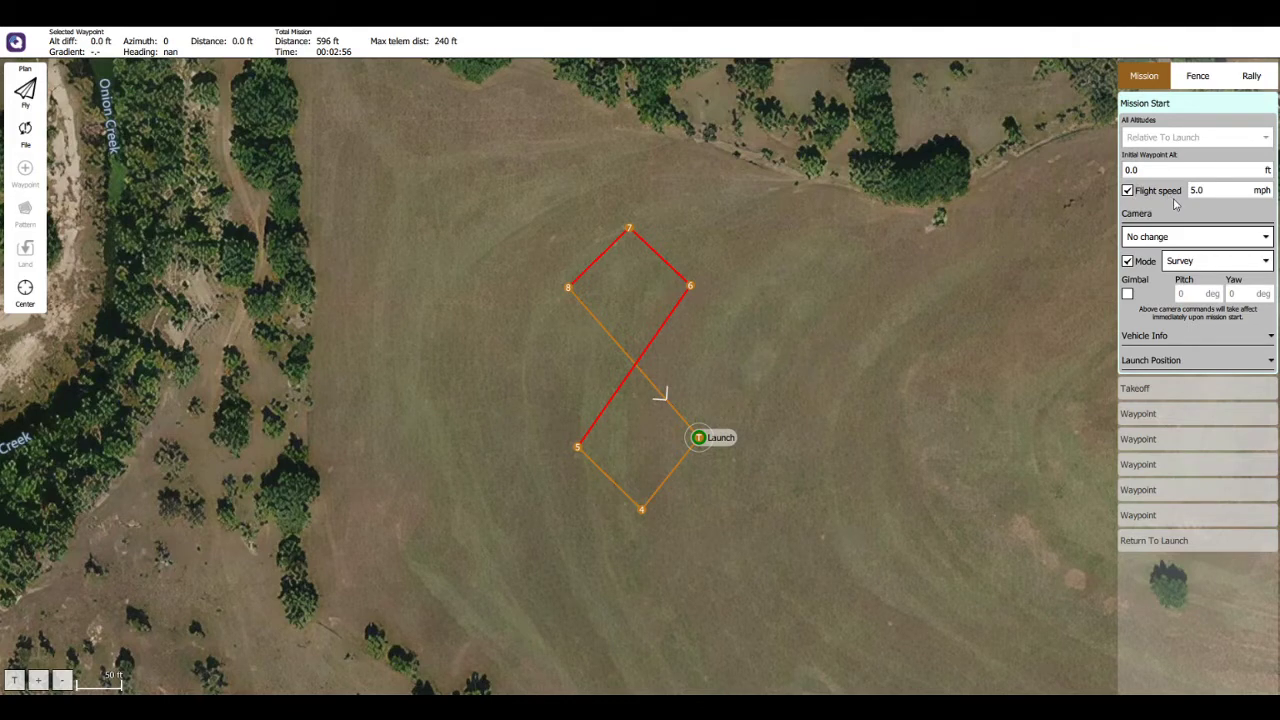
# Step: Examine the camera action options and the vehicle info with its cruise speed in the Mission Start settings
pyautogui.click(1162, 236)
pyautogui.click(1165, 237)
pyautogui.click(1183, 336)
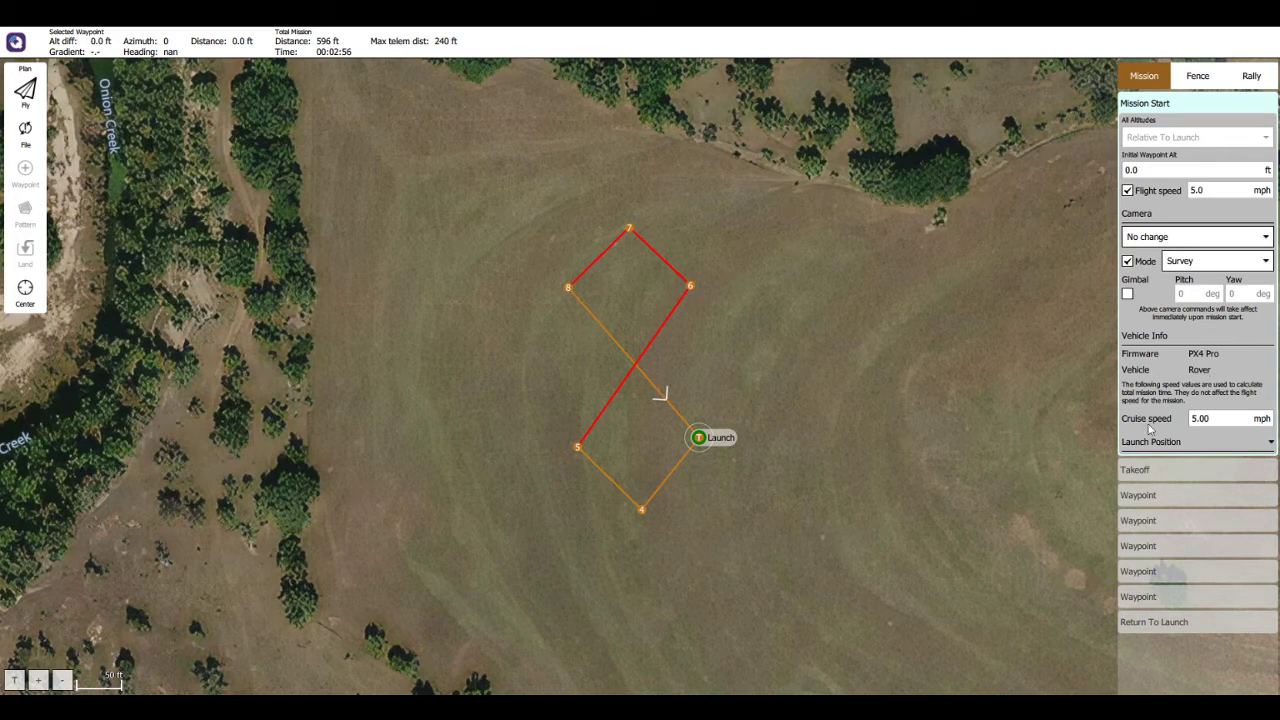
pyautogui.click(1219, 418)
pyautogui.click(1214, 398)
# Step: Save the figure-eight mission as a plan file and replace the current plan with a blank one
pyautogui.click(30, 135)
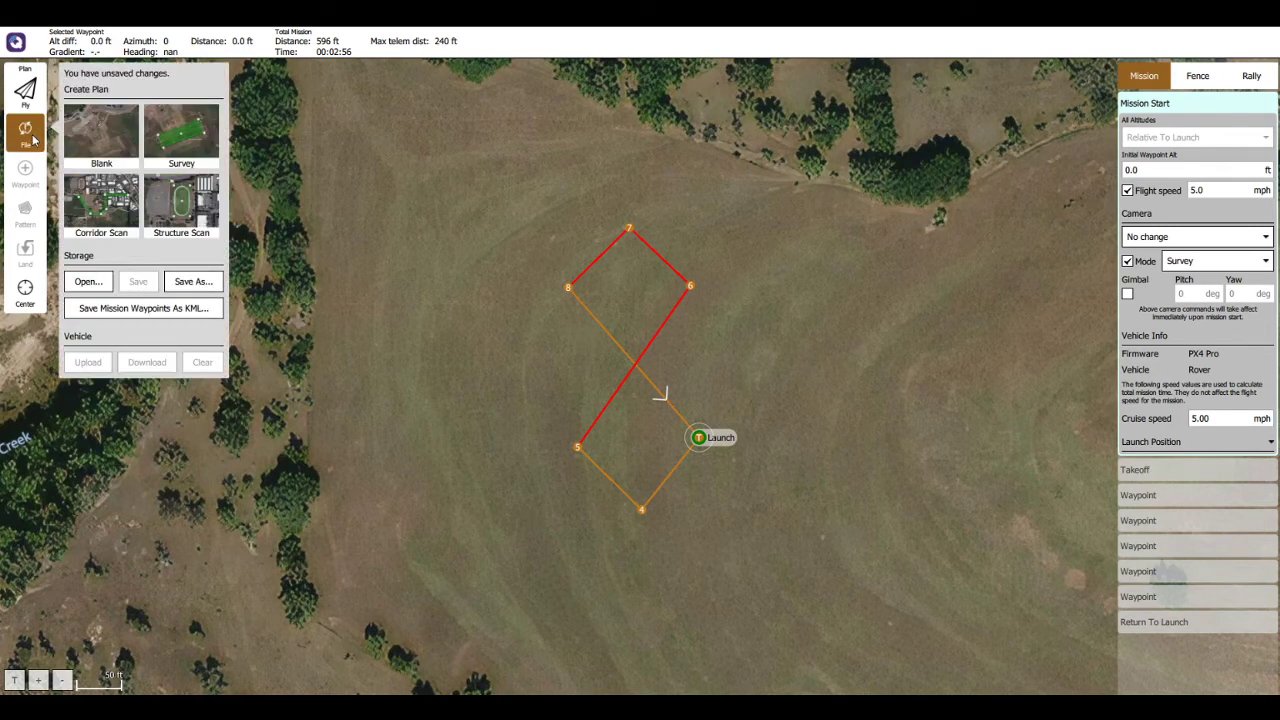
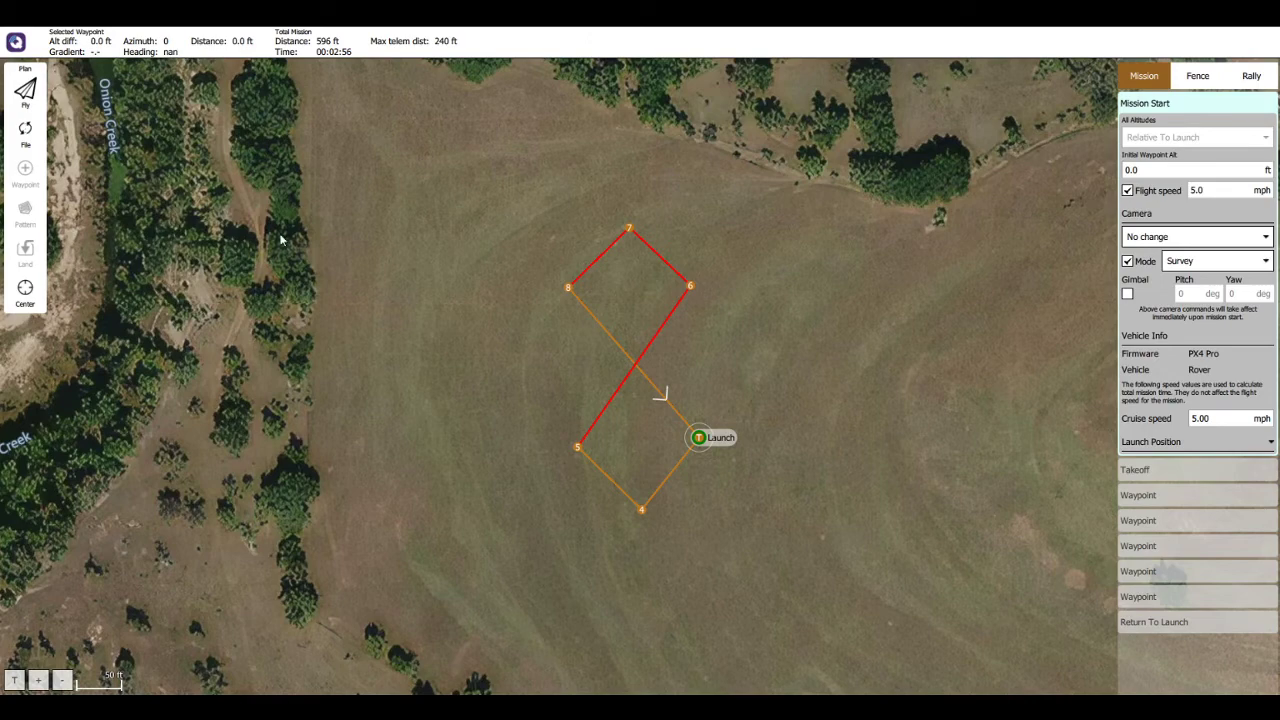
pyautogui.click(26, 133)
pyautogui.click(102, 118)
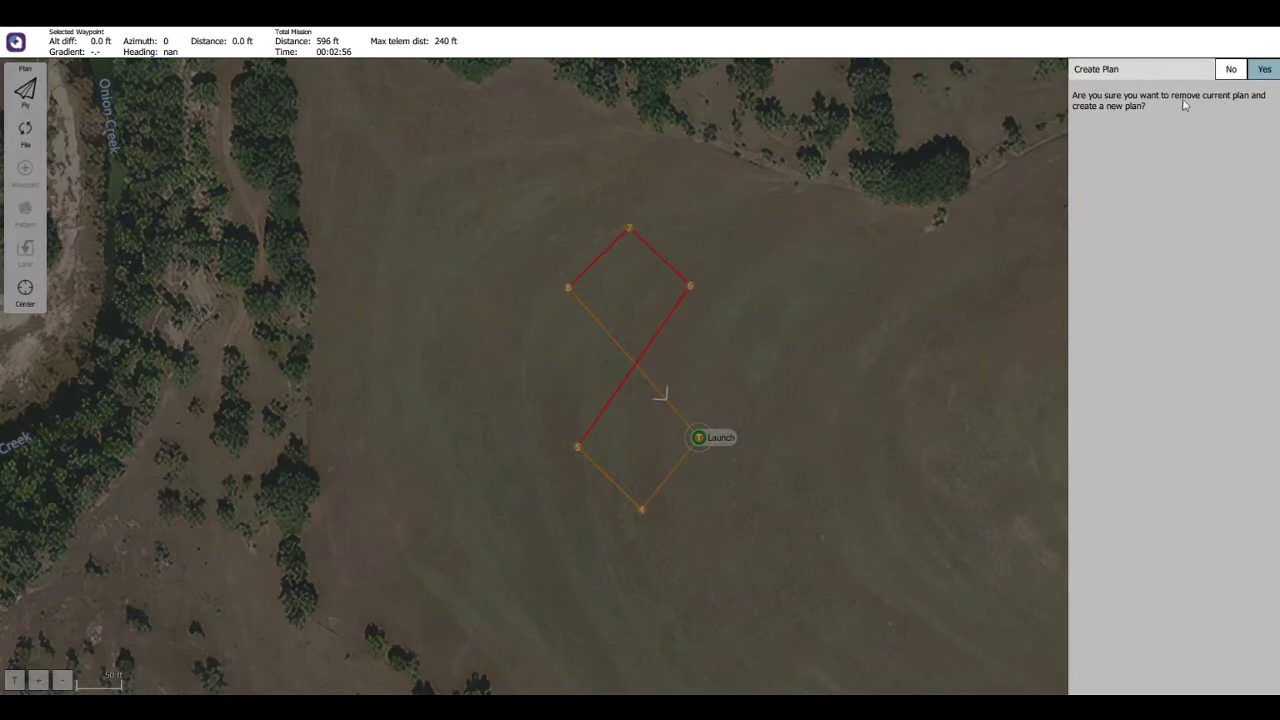
pyautogui.click(1264, 72)
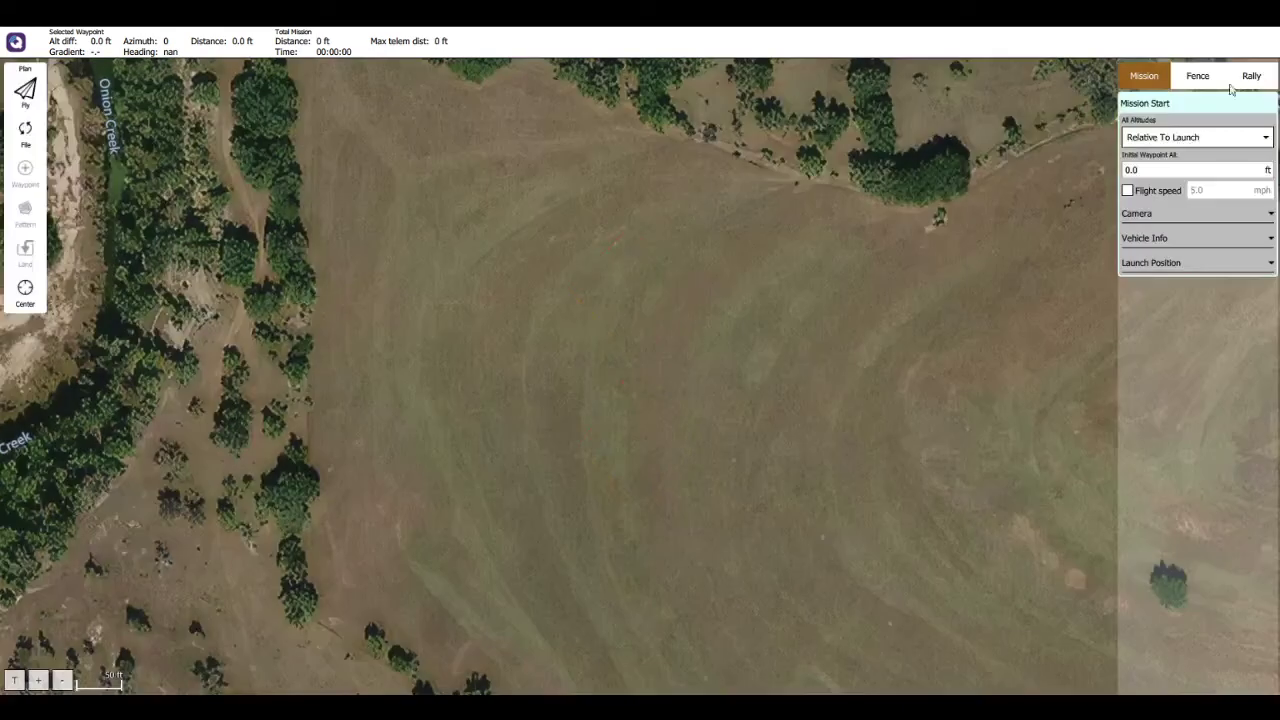
# Step: Open the saved figure-eight mission from its plan file
pyautogui.click(28, 135)
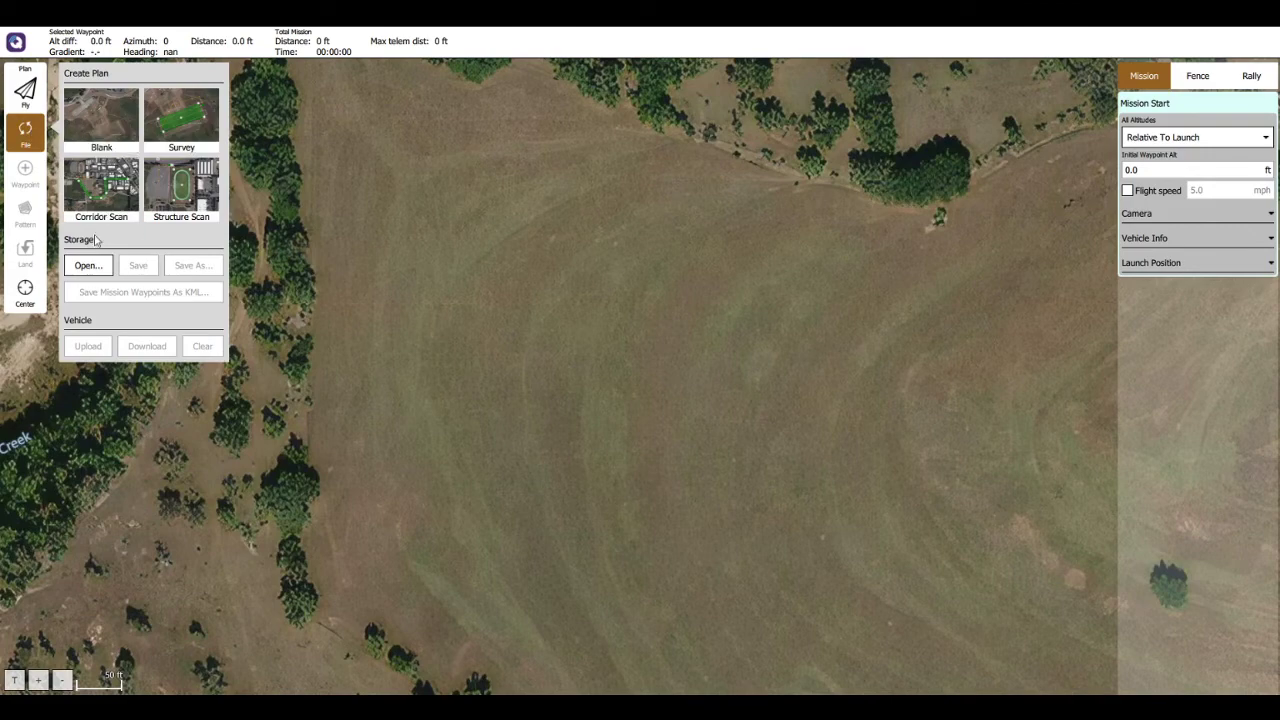
pyautogui.click(88, 266)
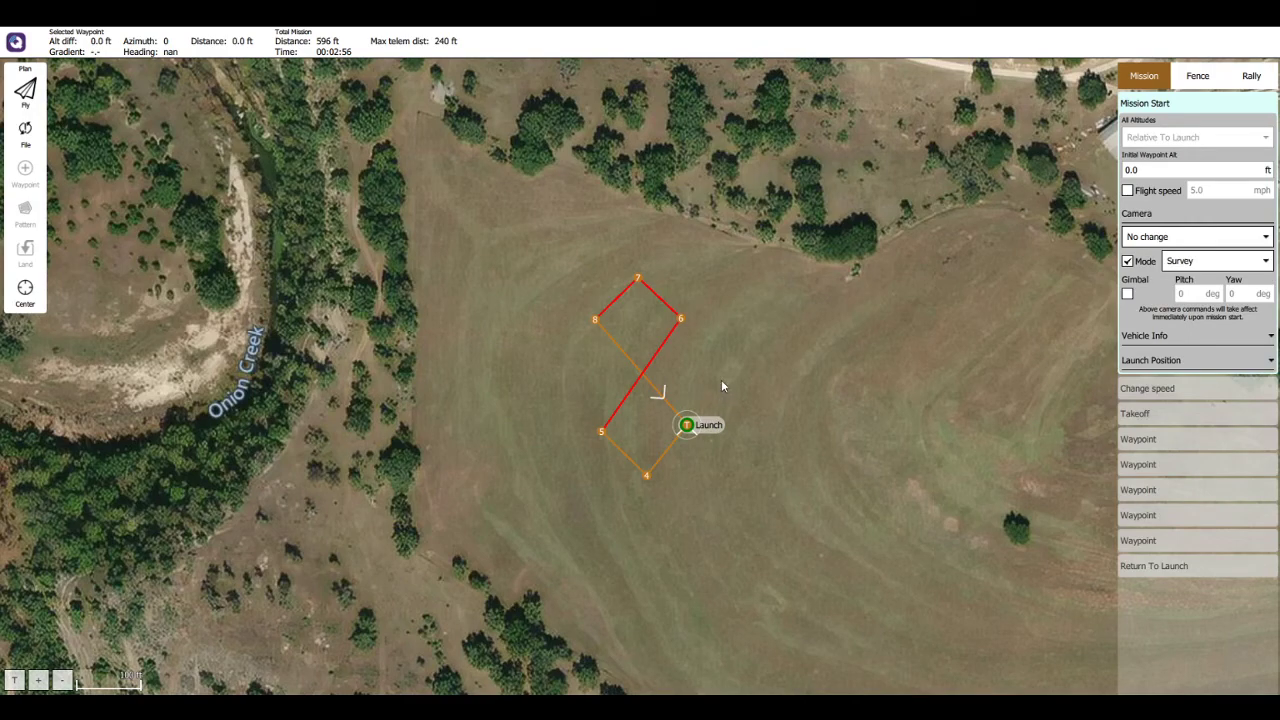
pyautogui.scroll(1, 646, 407)
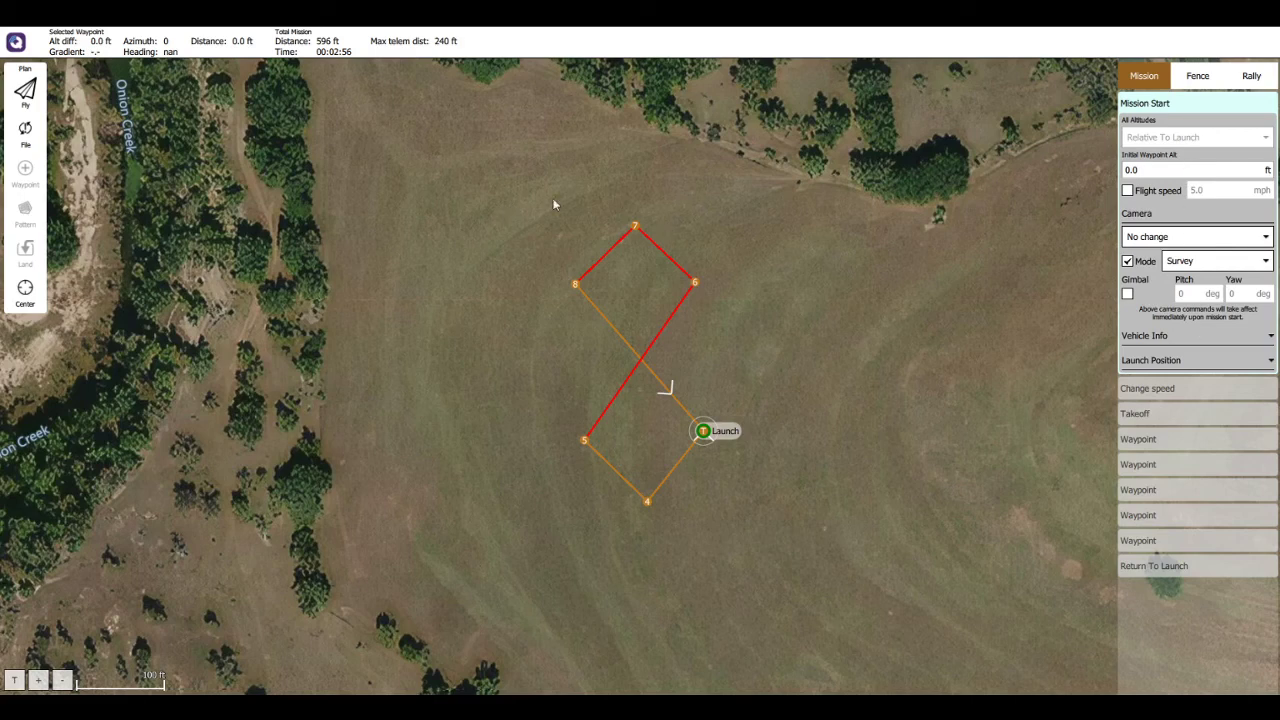
# Step: Check the plan's storage and vehicle upload options, and return to the Fly view
pyautogui.click(25, 132)
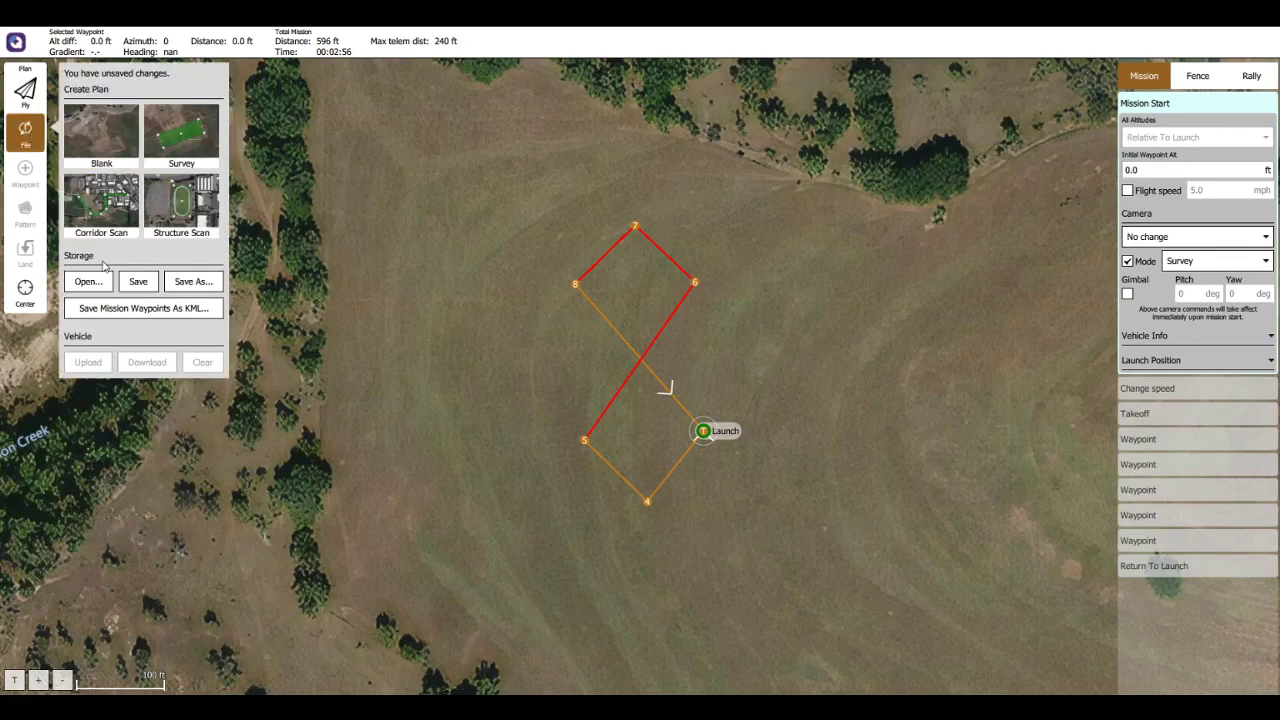
pyautogui.click(326, 105)
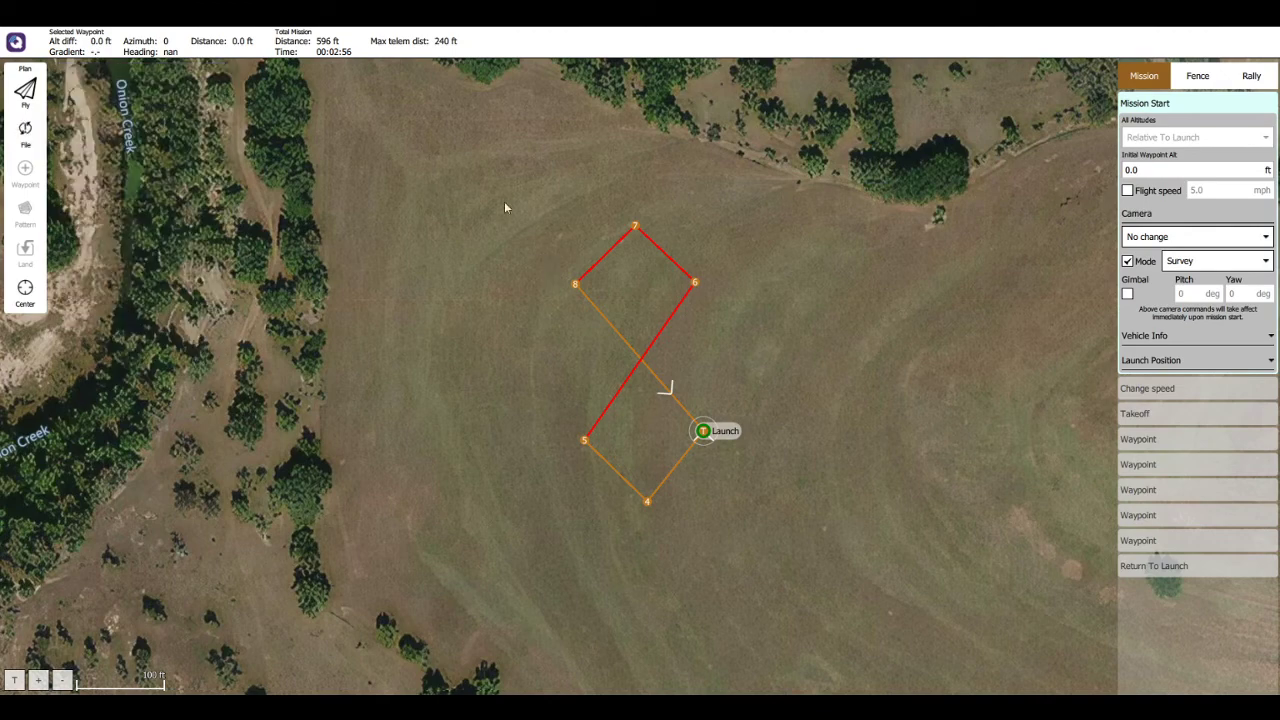
pyautogui.click(25, 90)
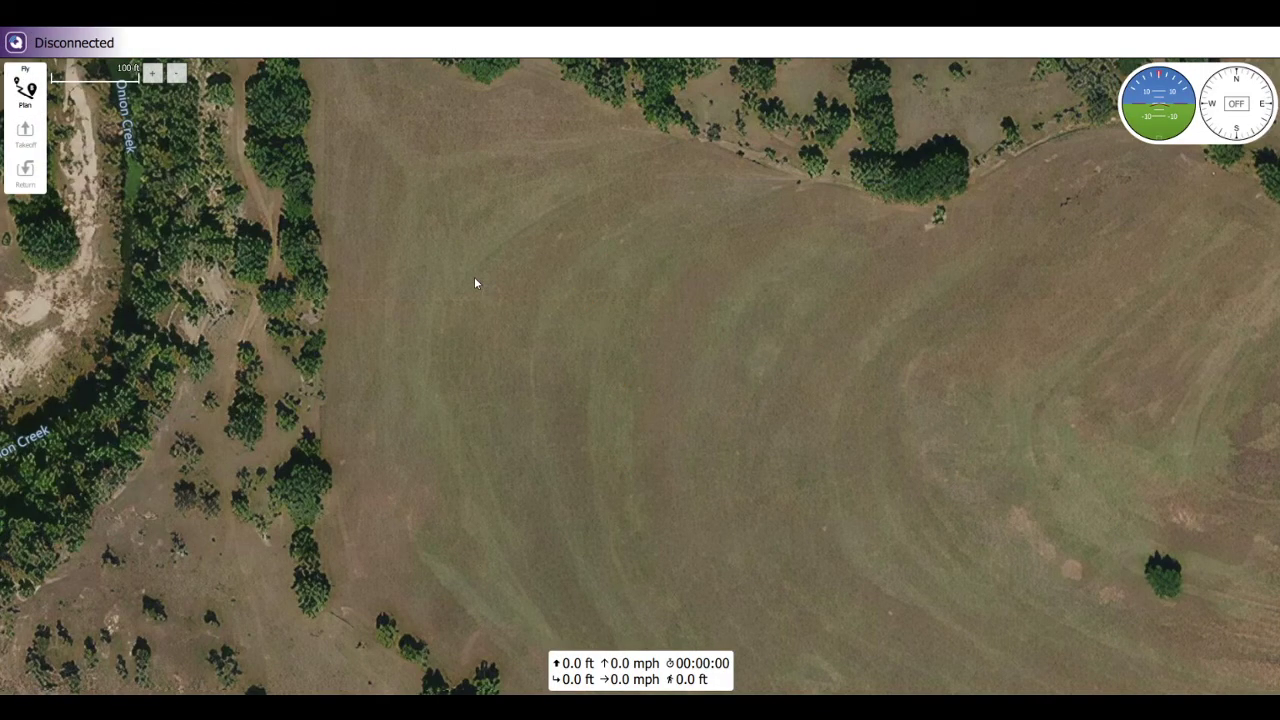